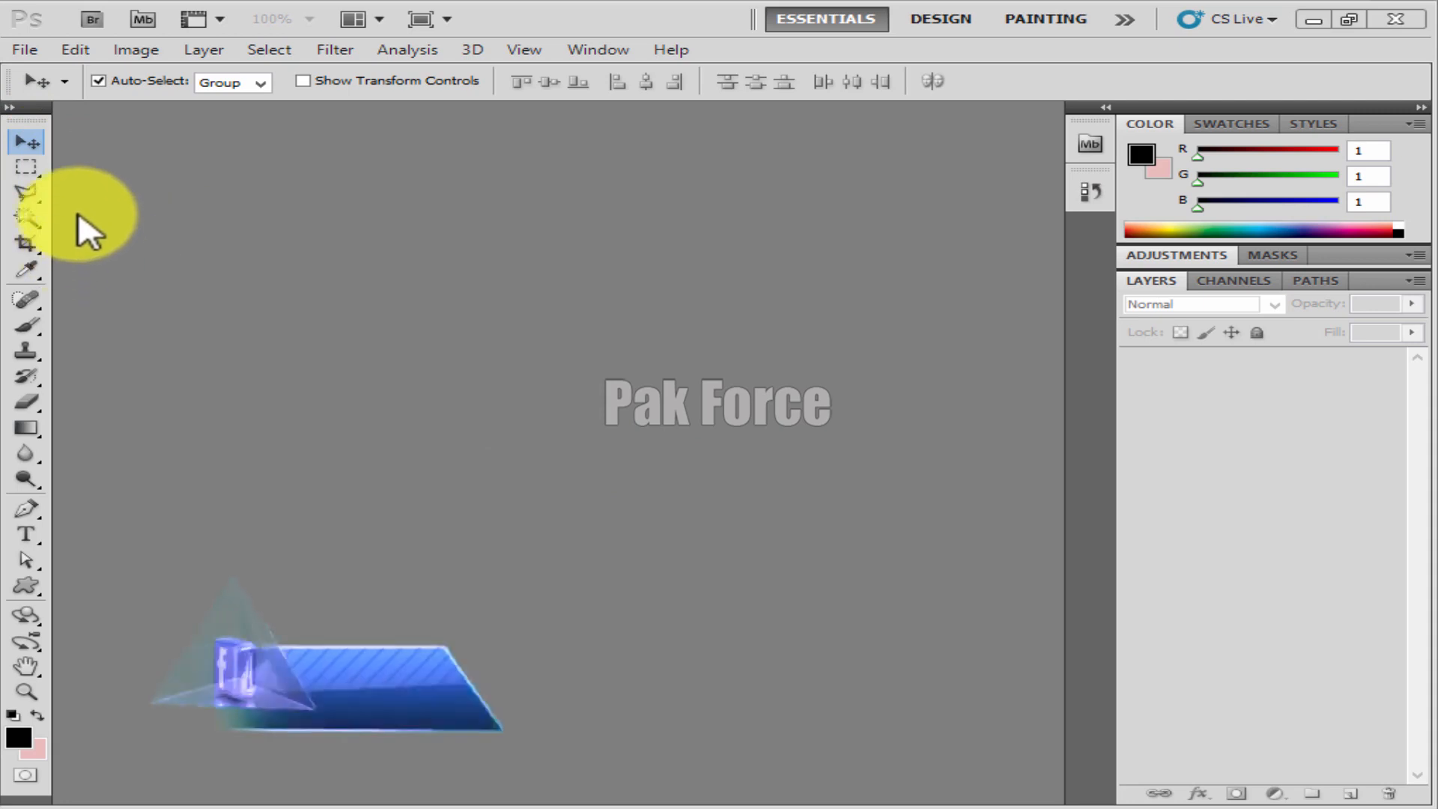
click(27, 168)
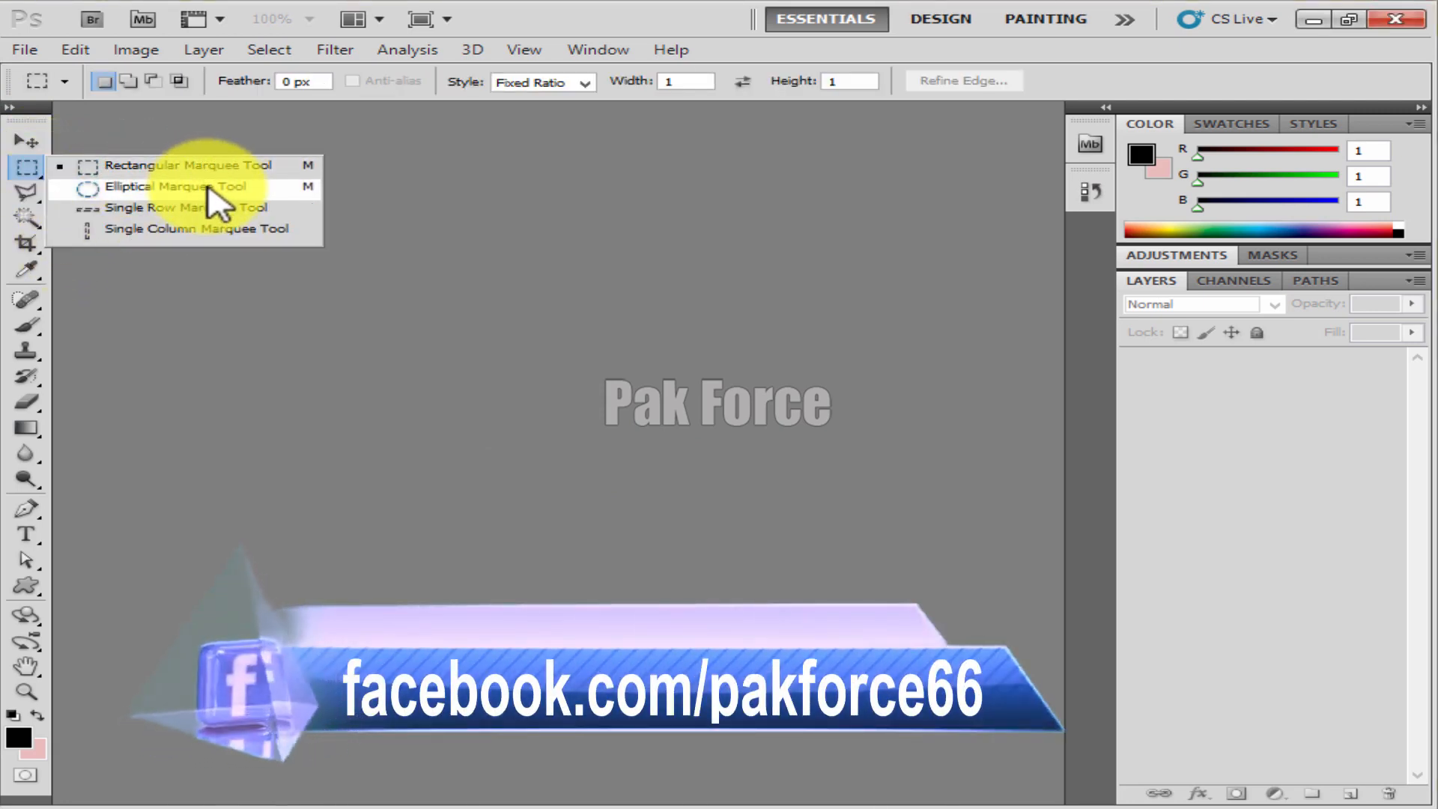
click(27, 666)
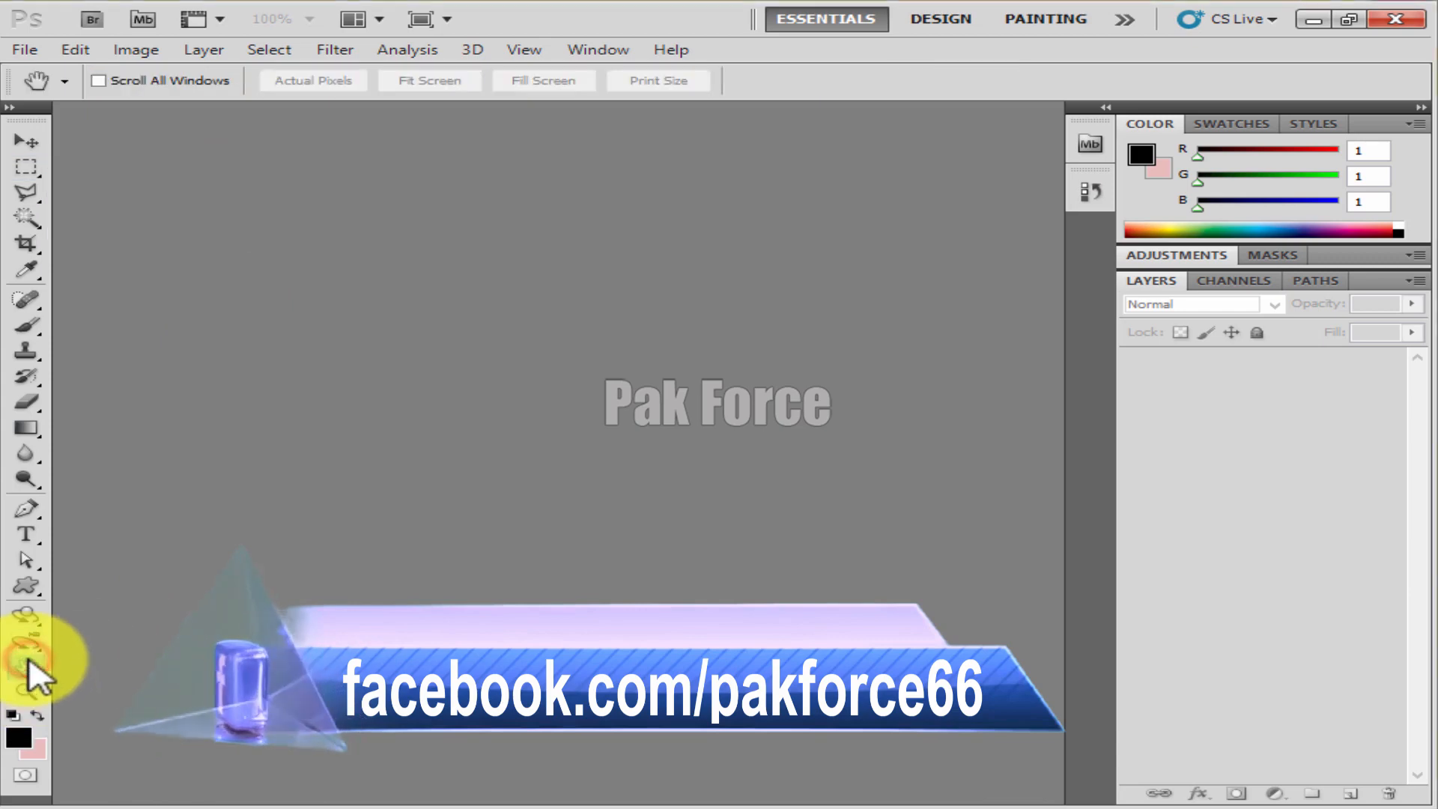
click(33, 688)
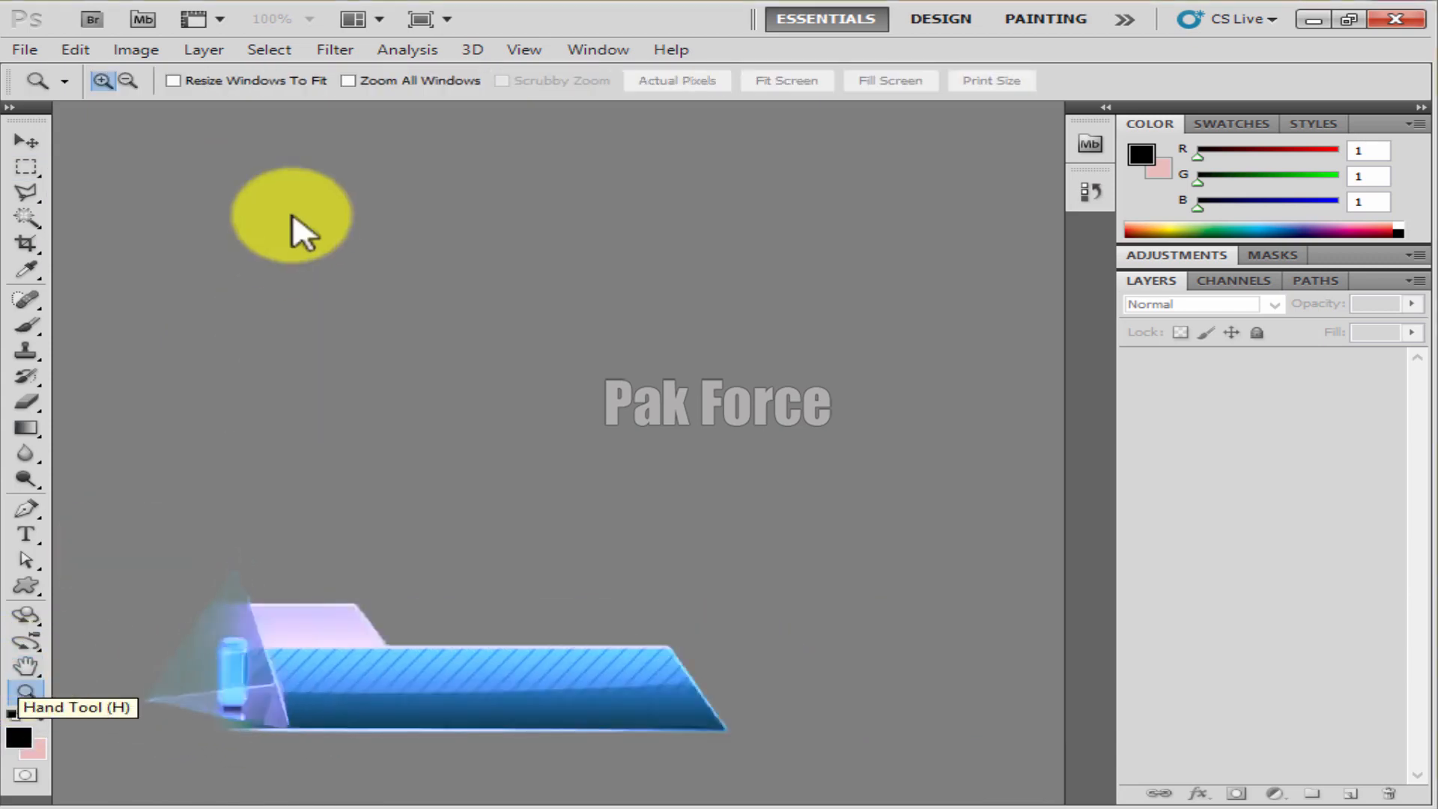
click(28, 140)
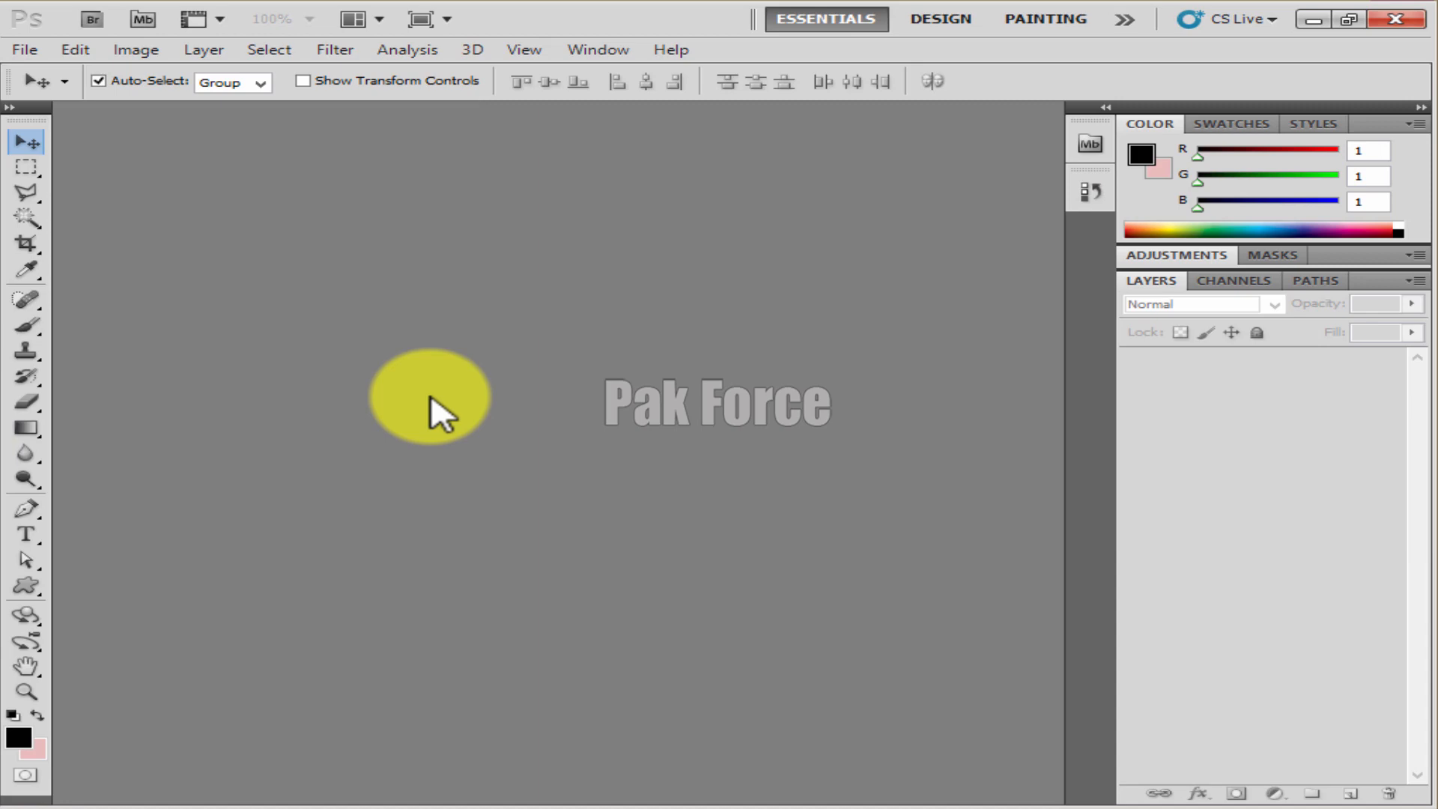
Start a new document and keep the Custom preset for its size settings.
click(60, 51)
click(53, 52)
click(42, 53)
click(51, 73)
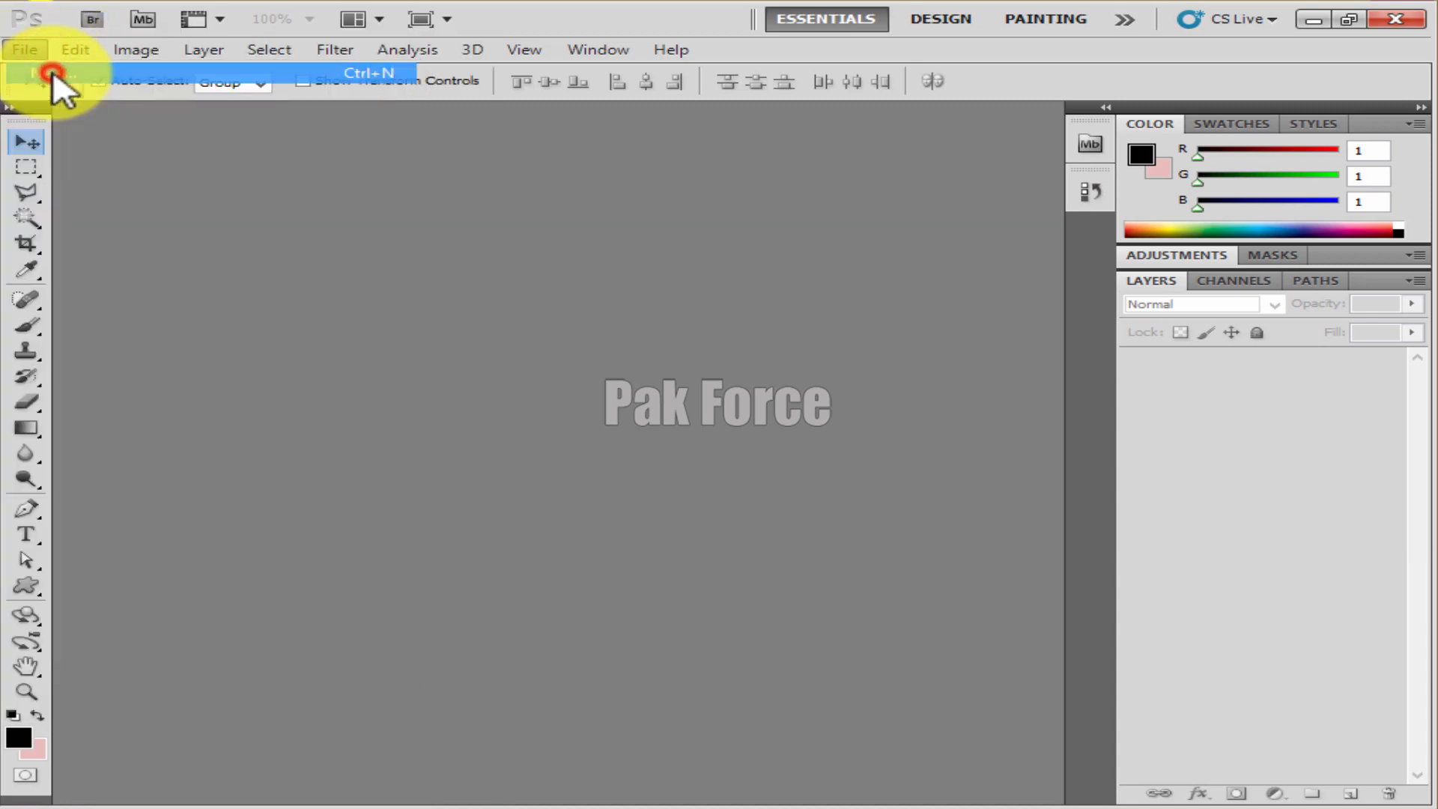
drag(601, 264, 724, 195)
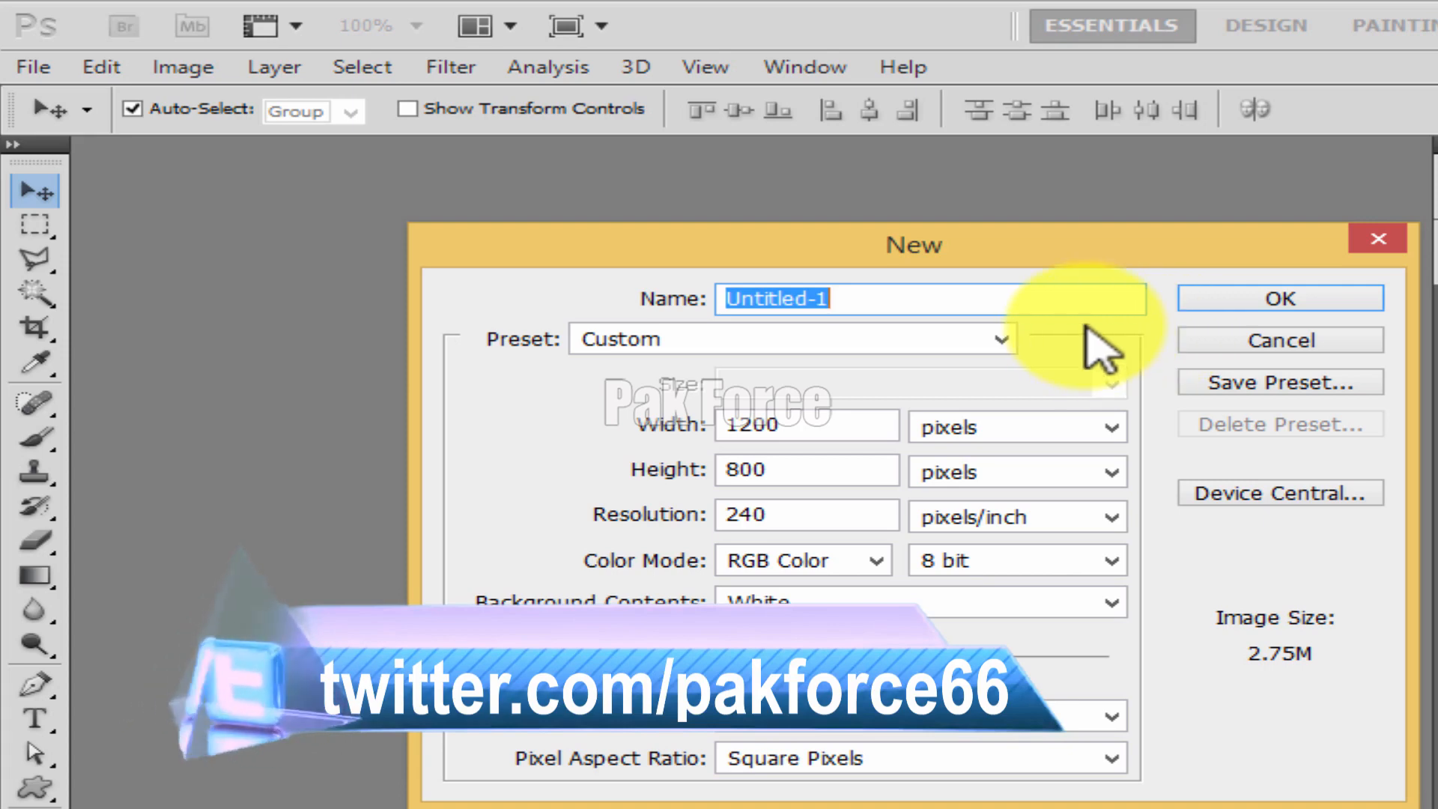
click(1001, 339)
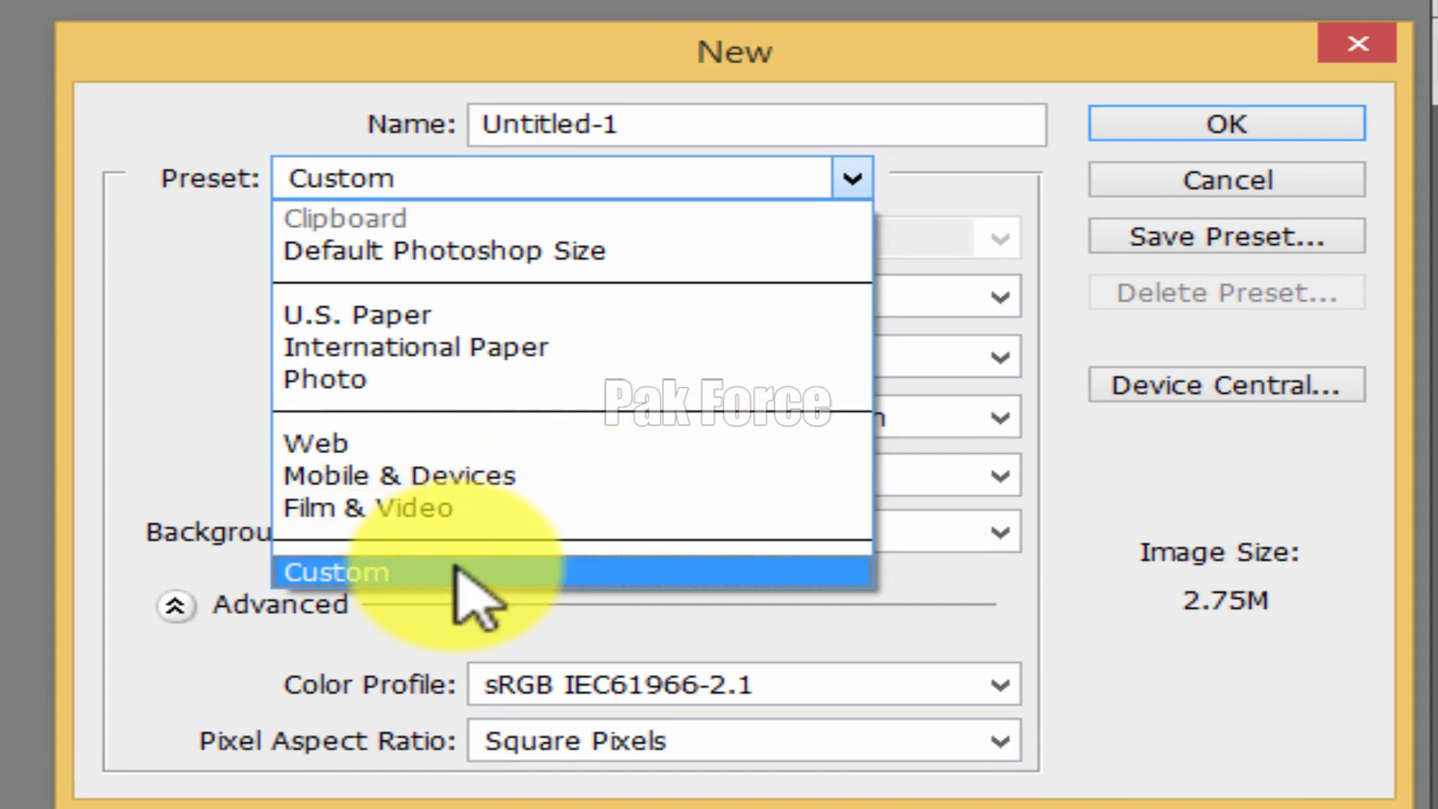
click(946, 604)
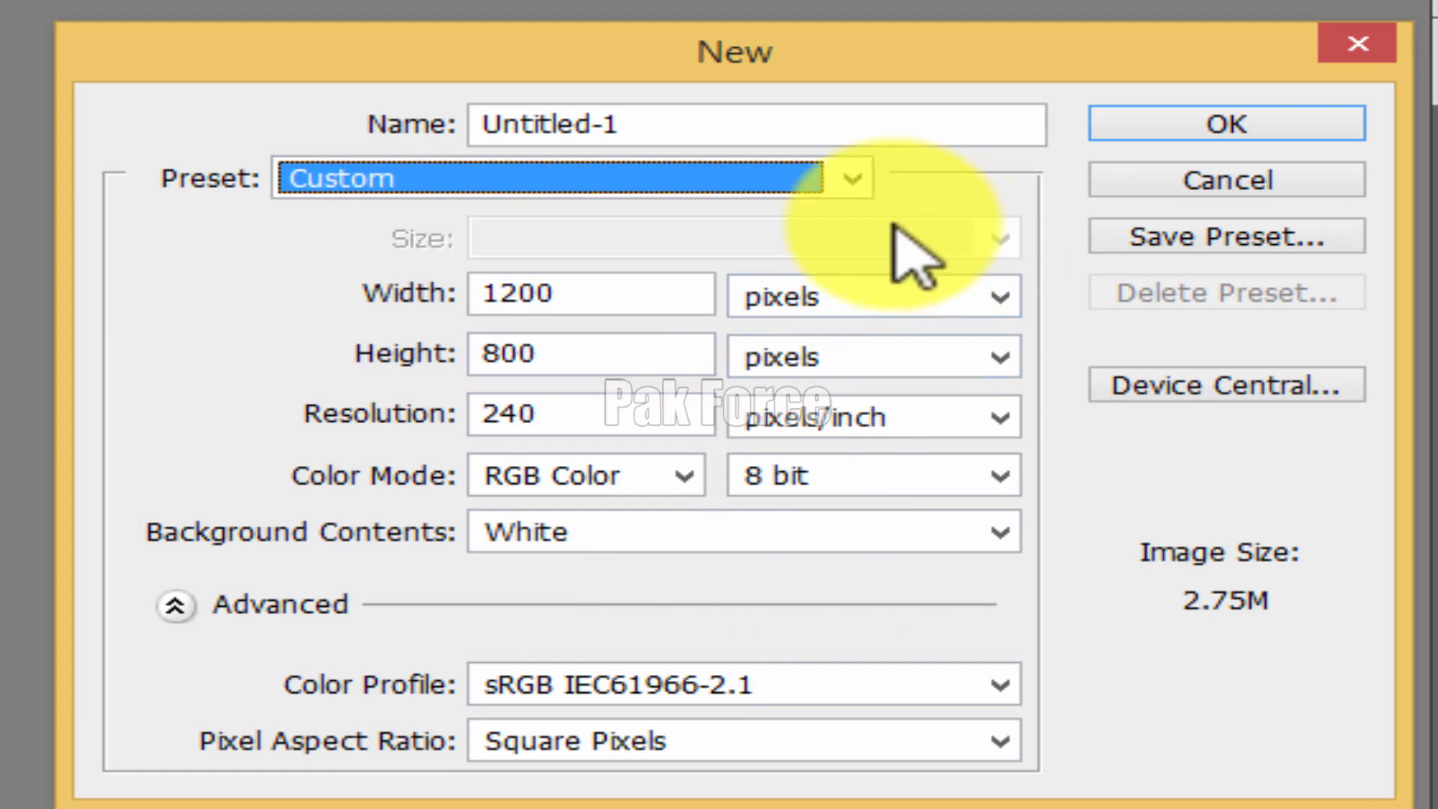
Examine the new document's width and height fields and the measurement units offered for each, keeping pixels.
drag(546, 292, 481, 290)
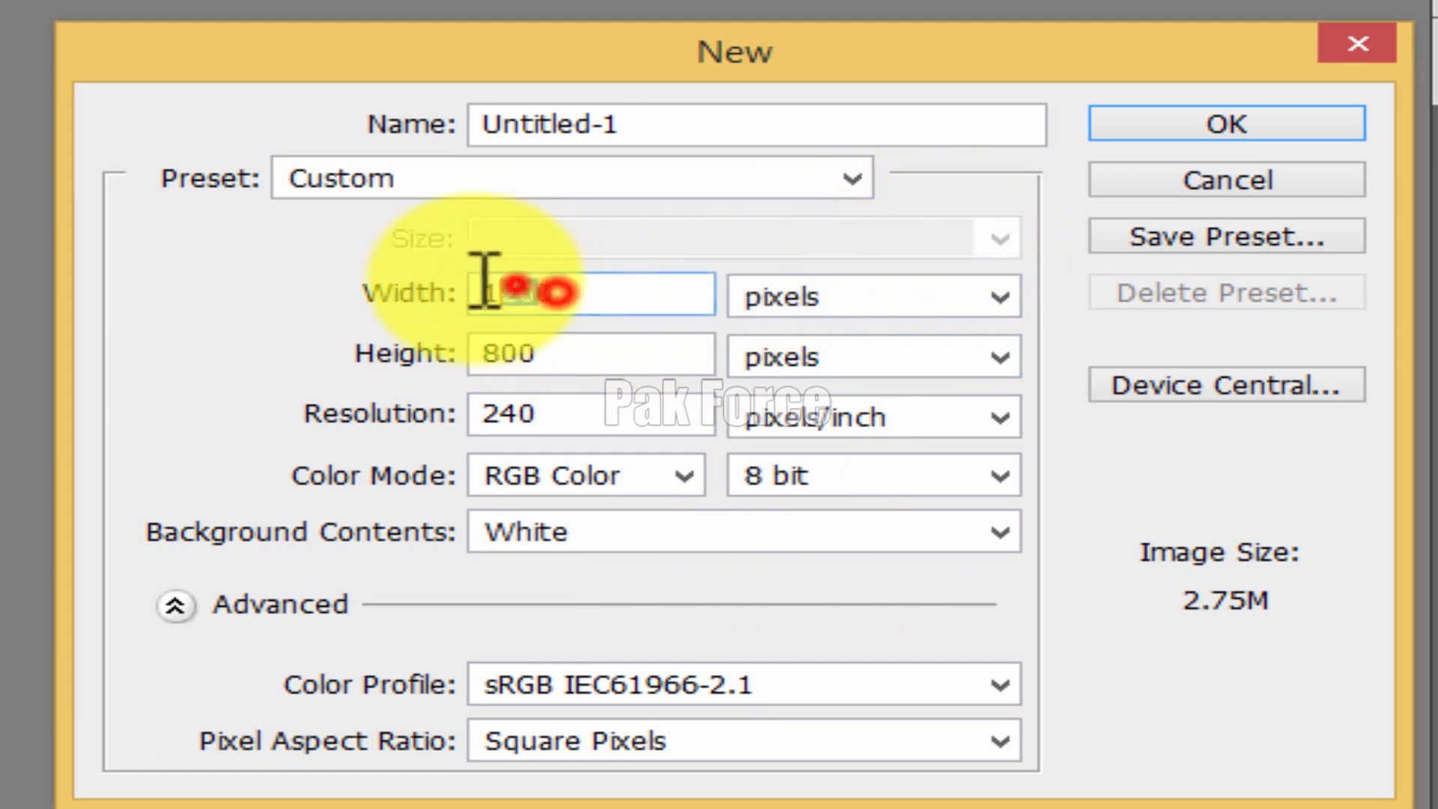
click(872, 296)
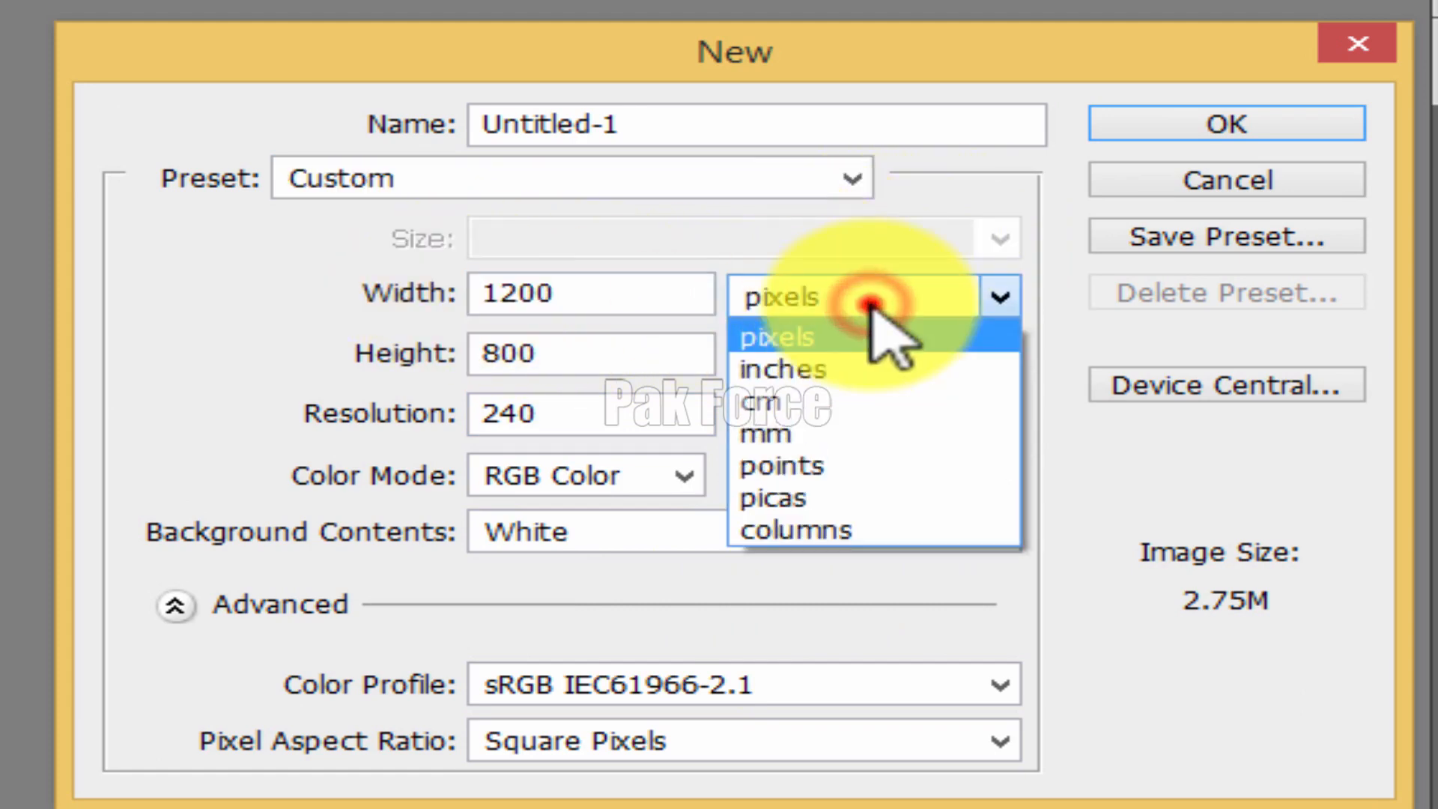
click(870, 303)
click(868, 299)
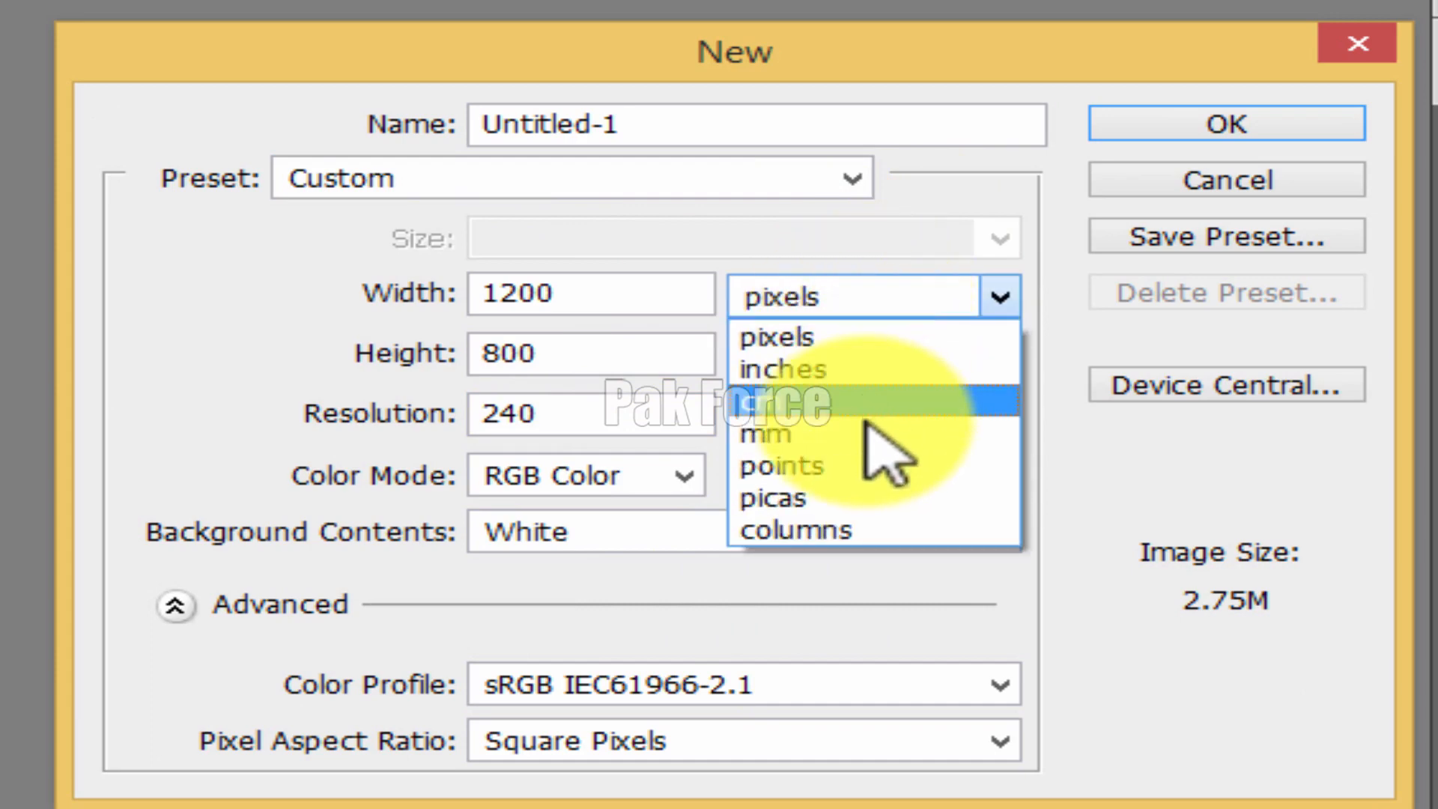
click(891, 321)
click(895, 358)
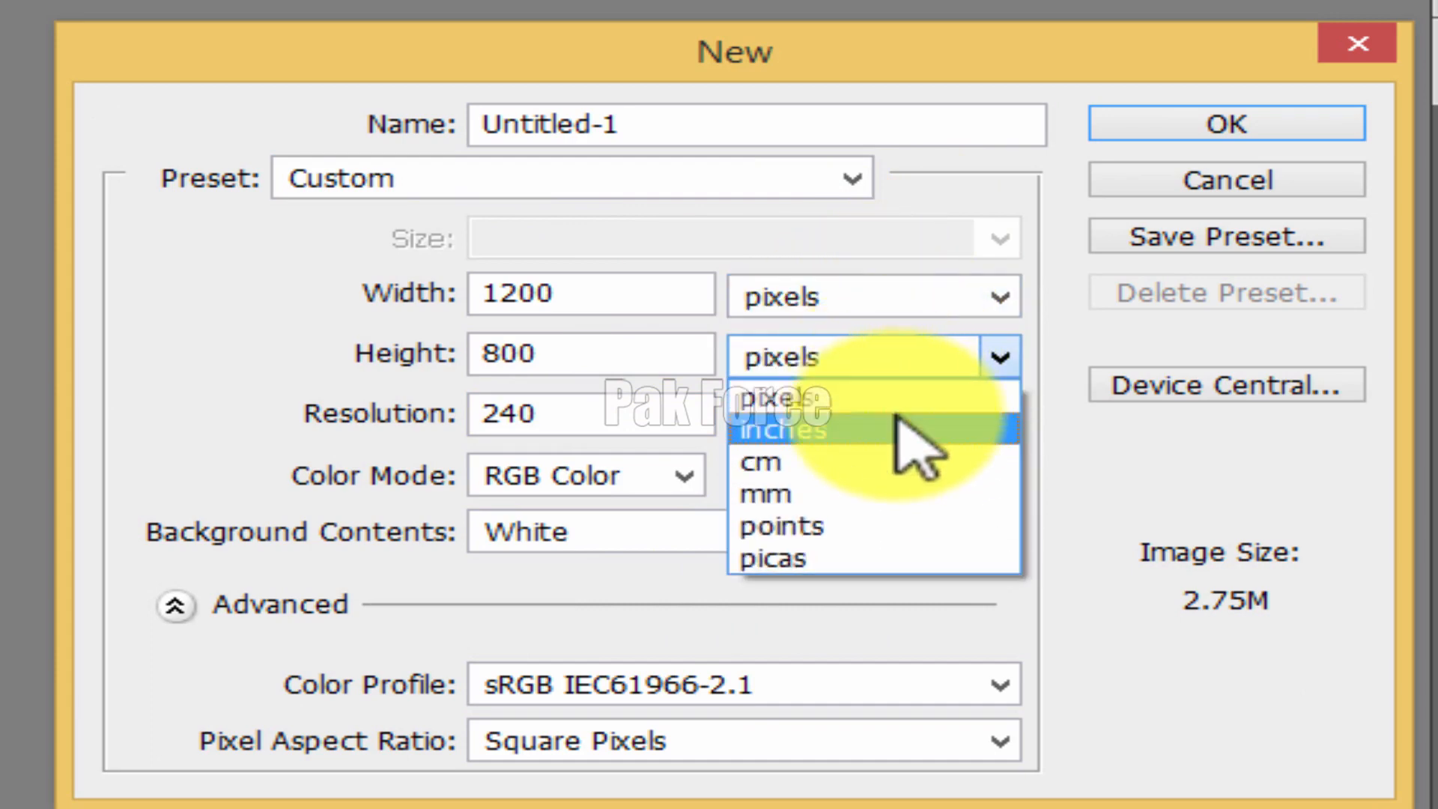
click(894, 396)
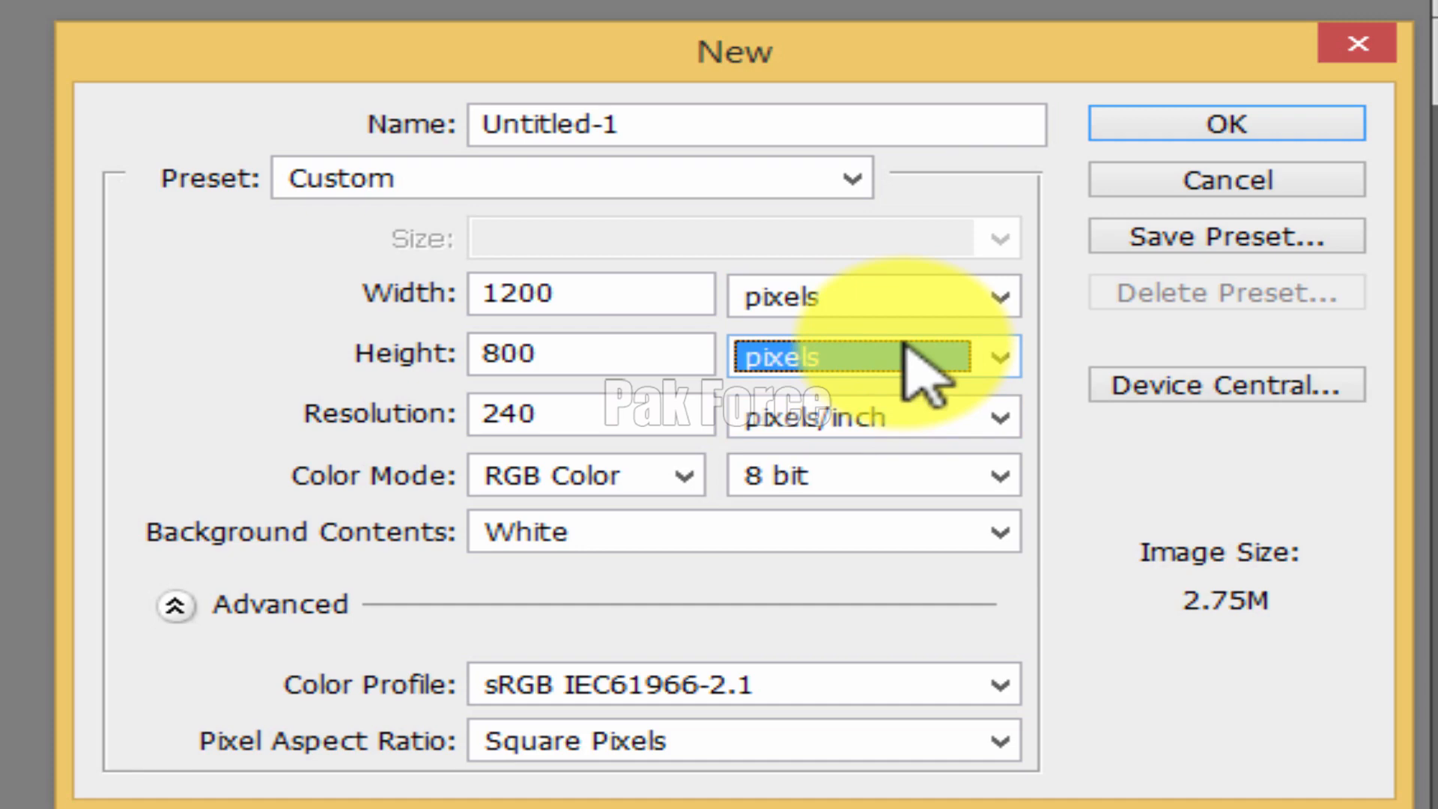
click(1112, 308)
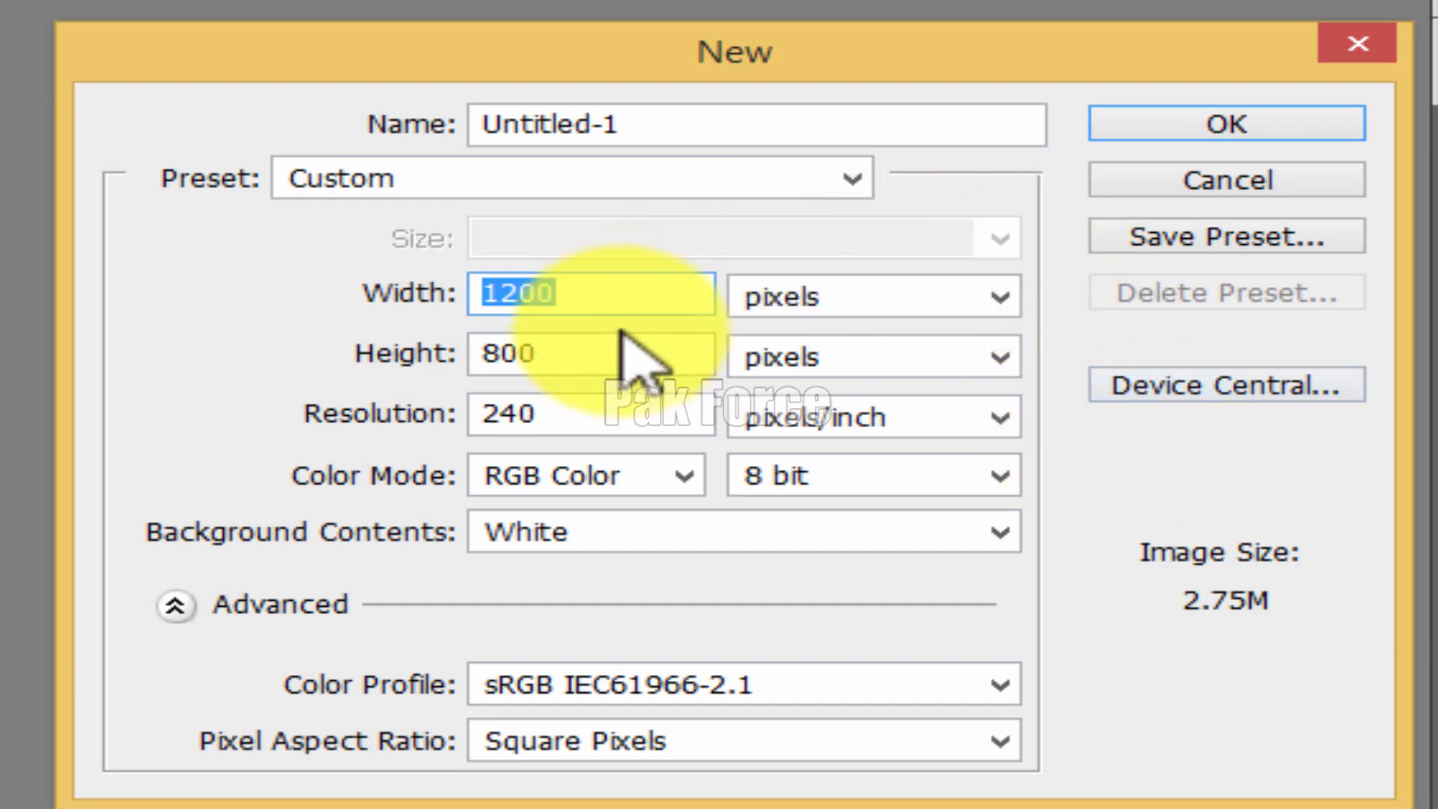
drag(600, 360, 502, 355)
click(651, 396)
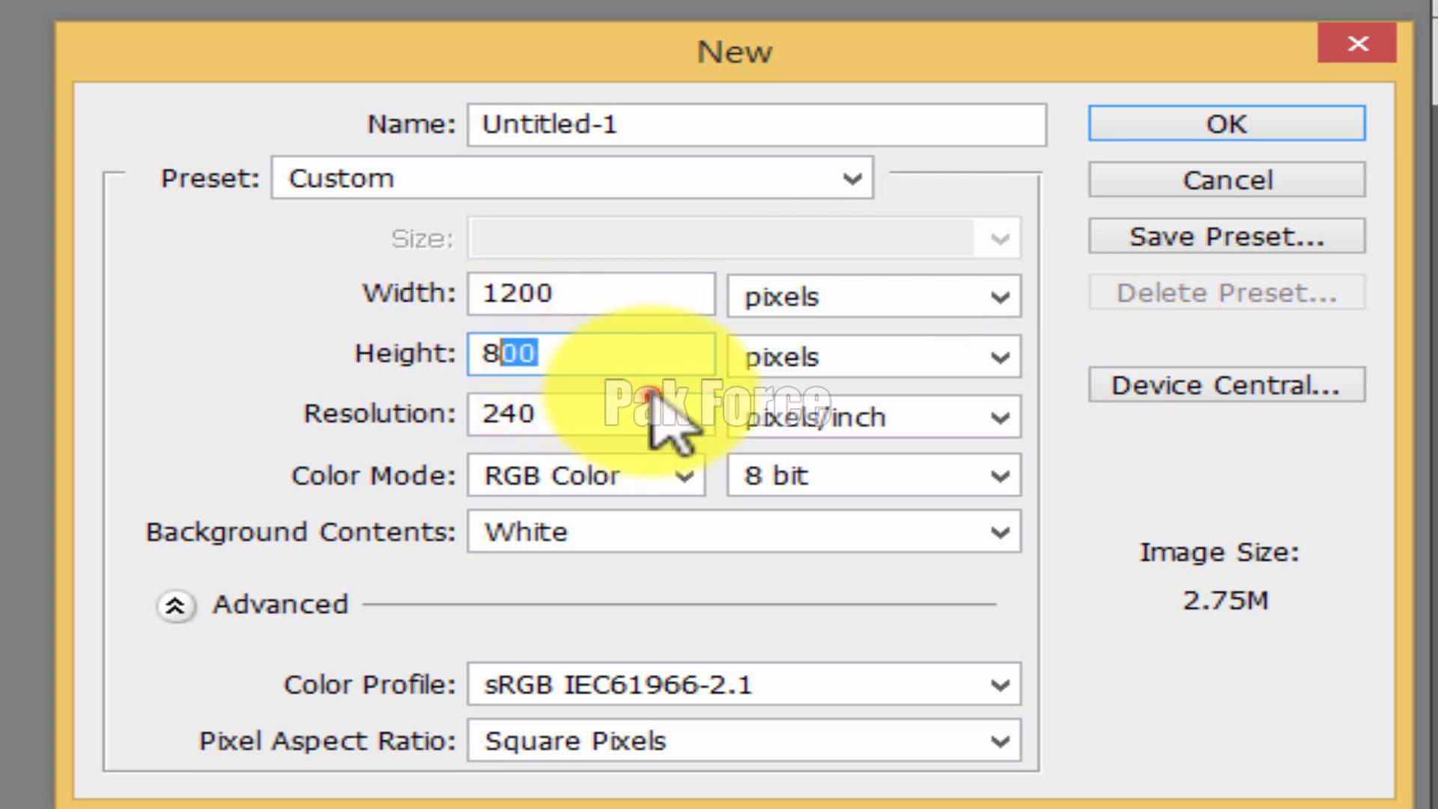
click(905, 295)
click(912, 301)
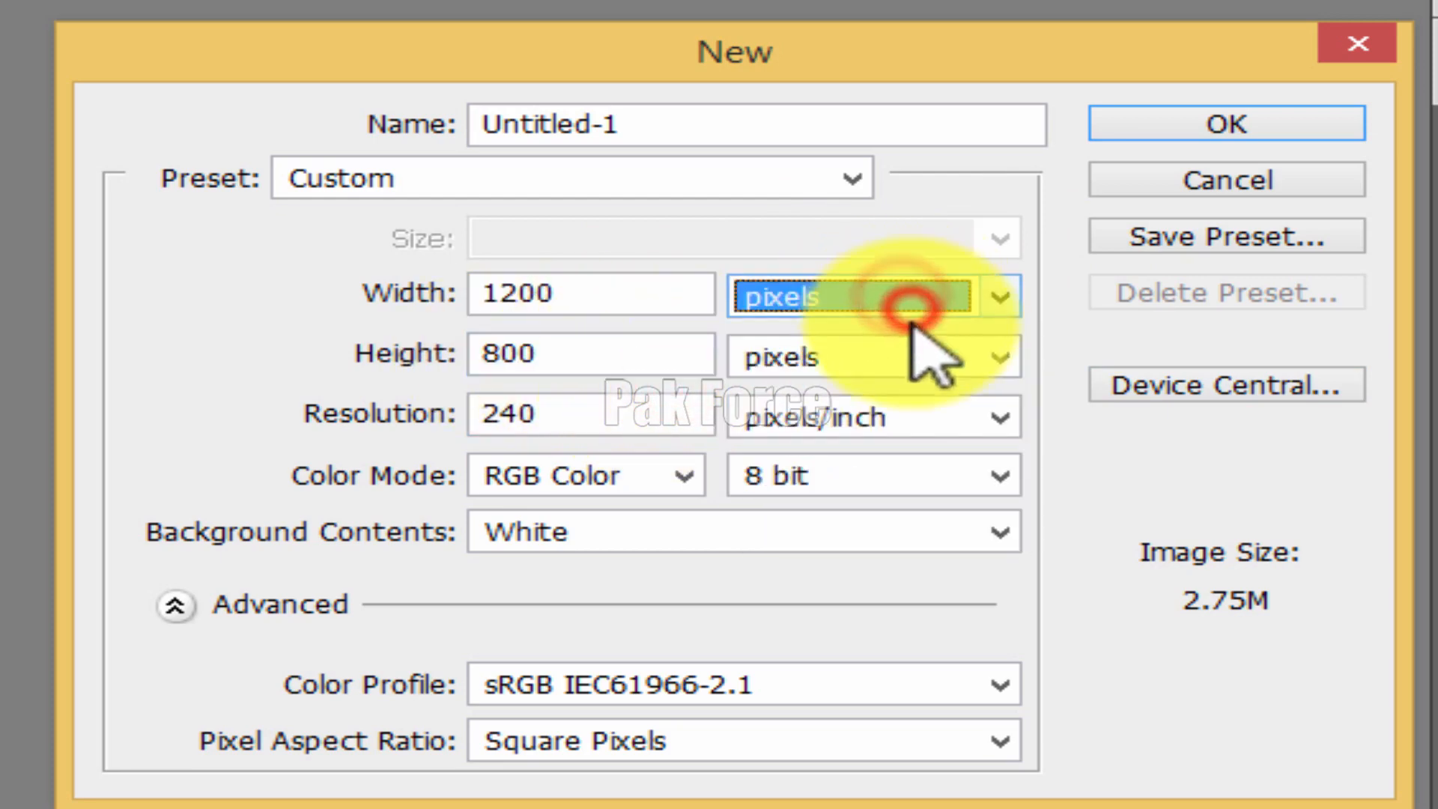
click(898, 295)
click(887, 300)
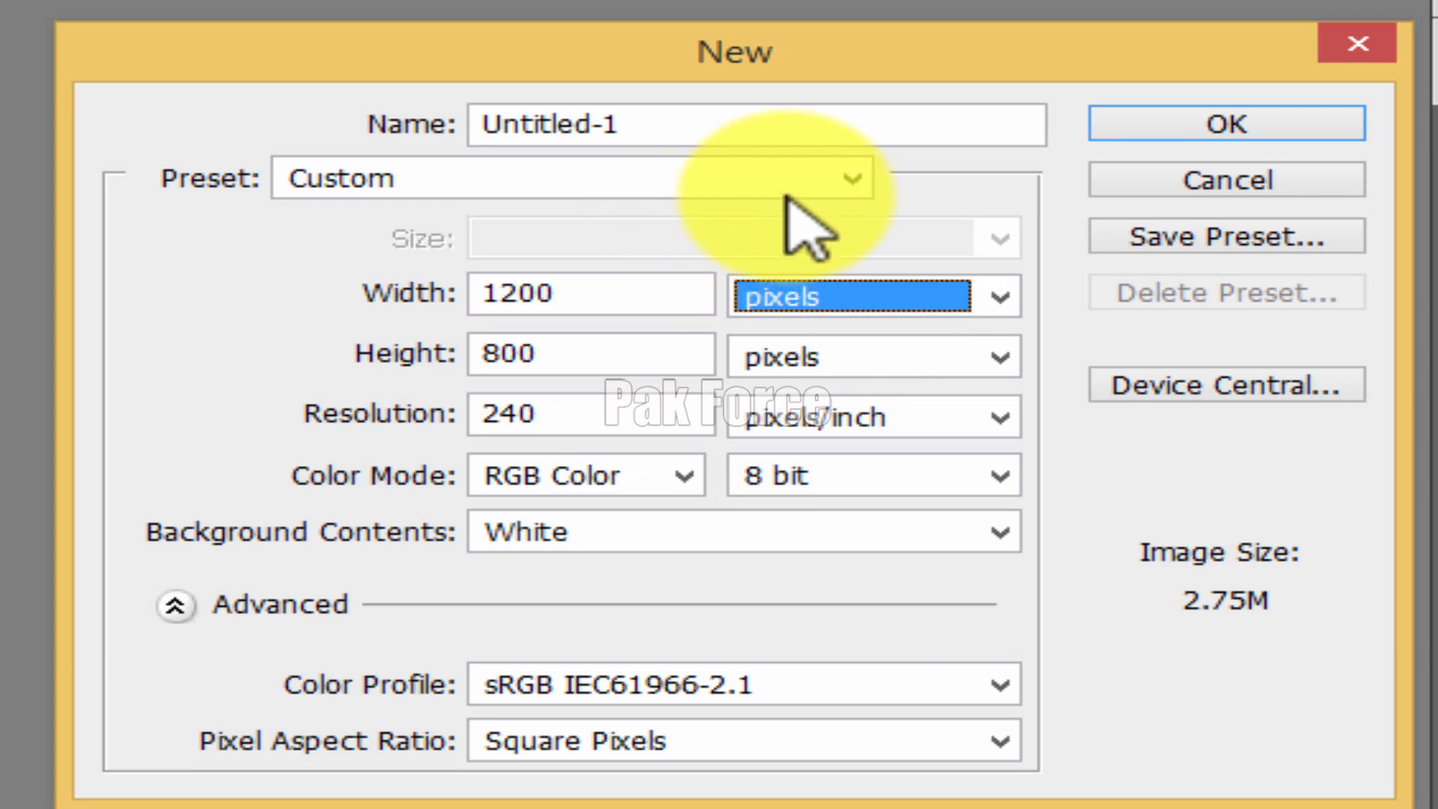
Review the list of document presets, keep Custom, and check the resolution, width and height fields.
click(842, 167)
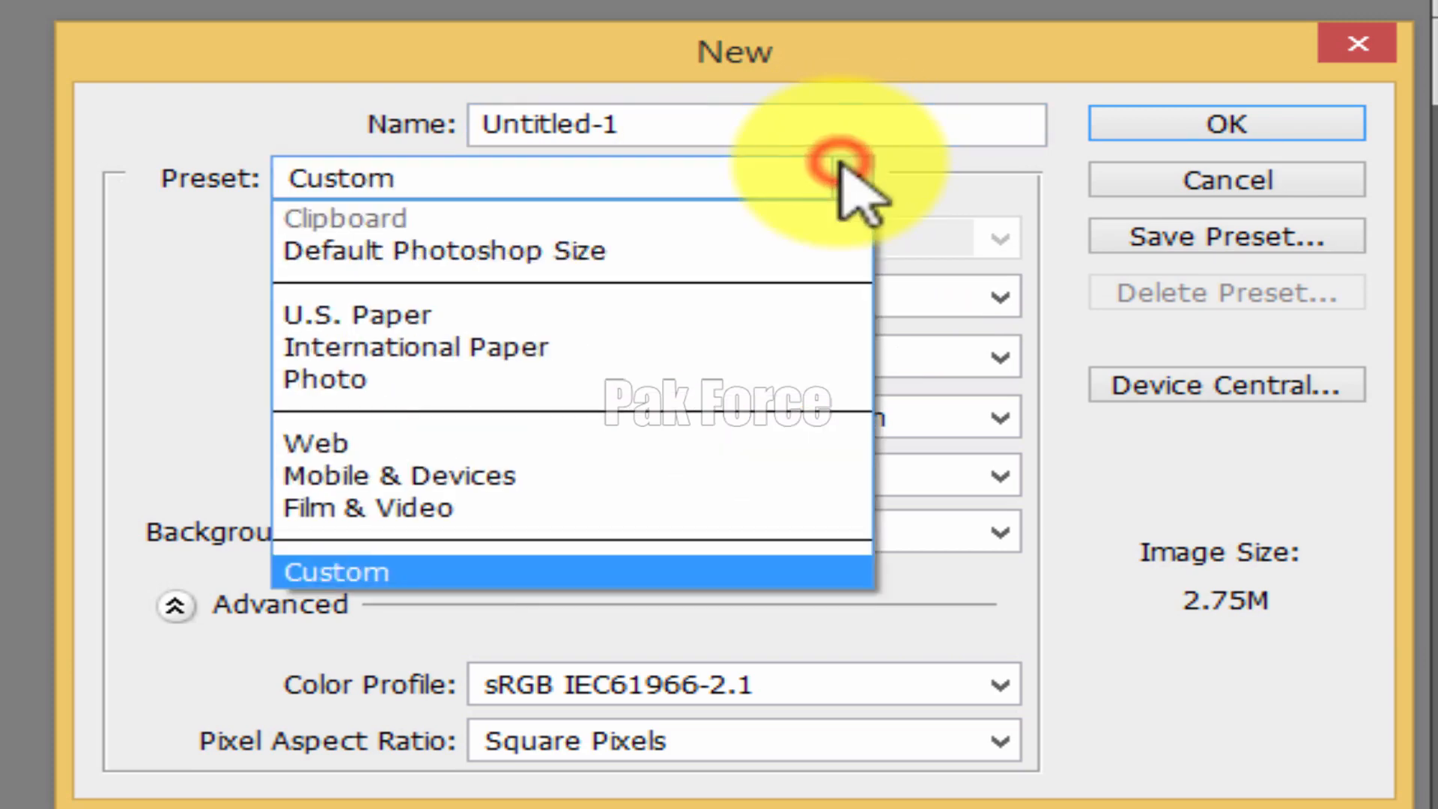
click(326, 567)
drag(571, 413, 472, 418)
drag(571, 292, 474, 291)
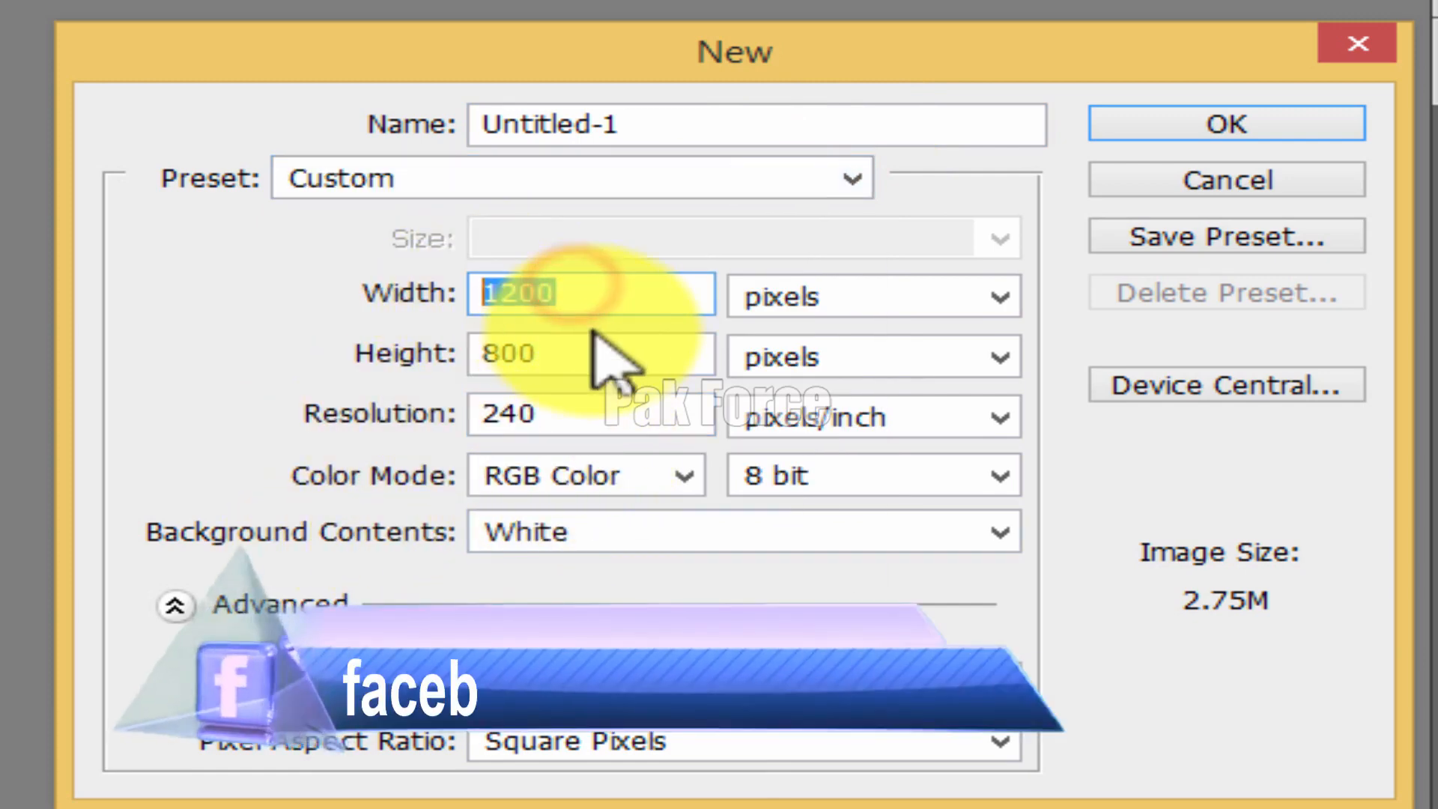
drag(572, 353, 487, 359)
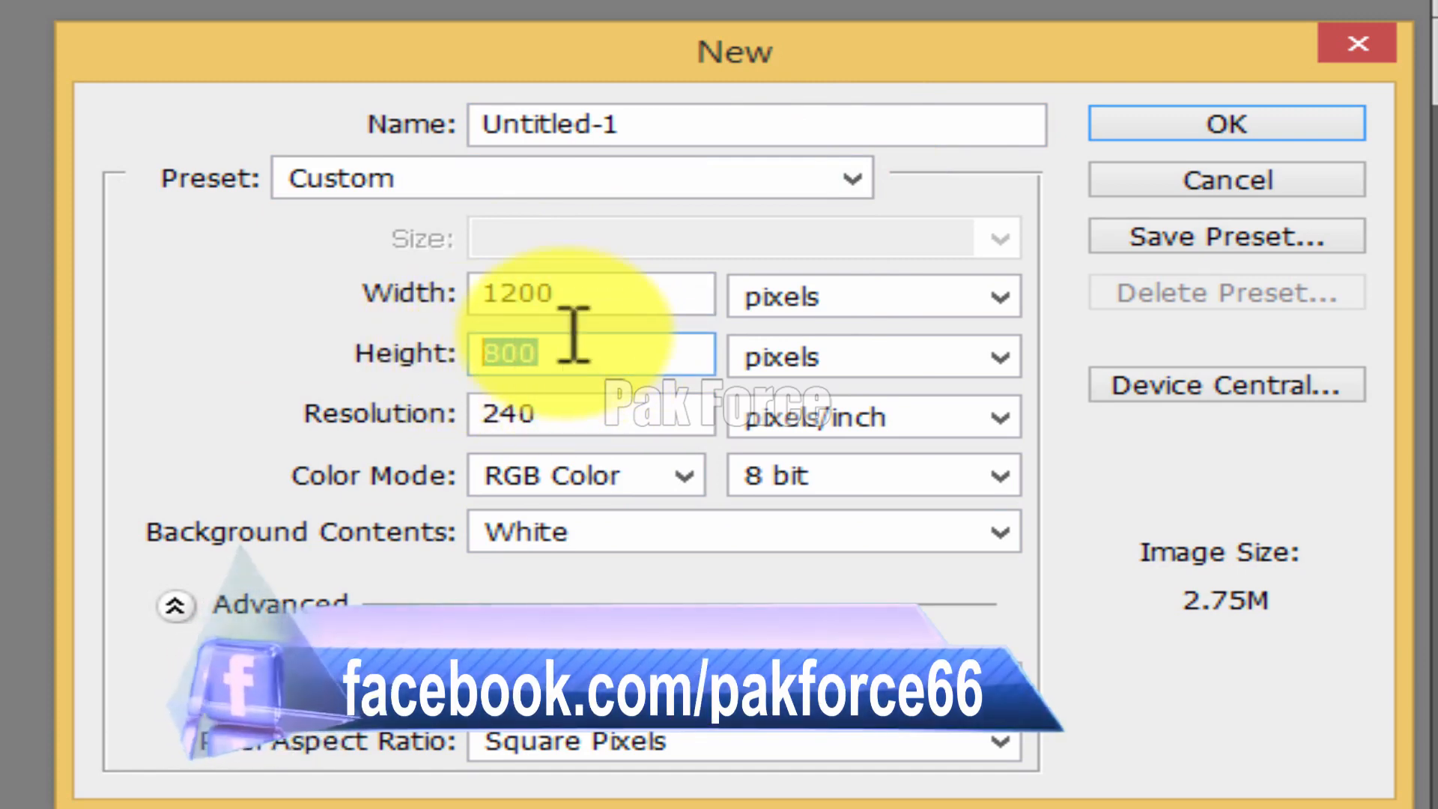
double_click(563, 292)
click(577, 359)
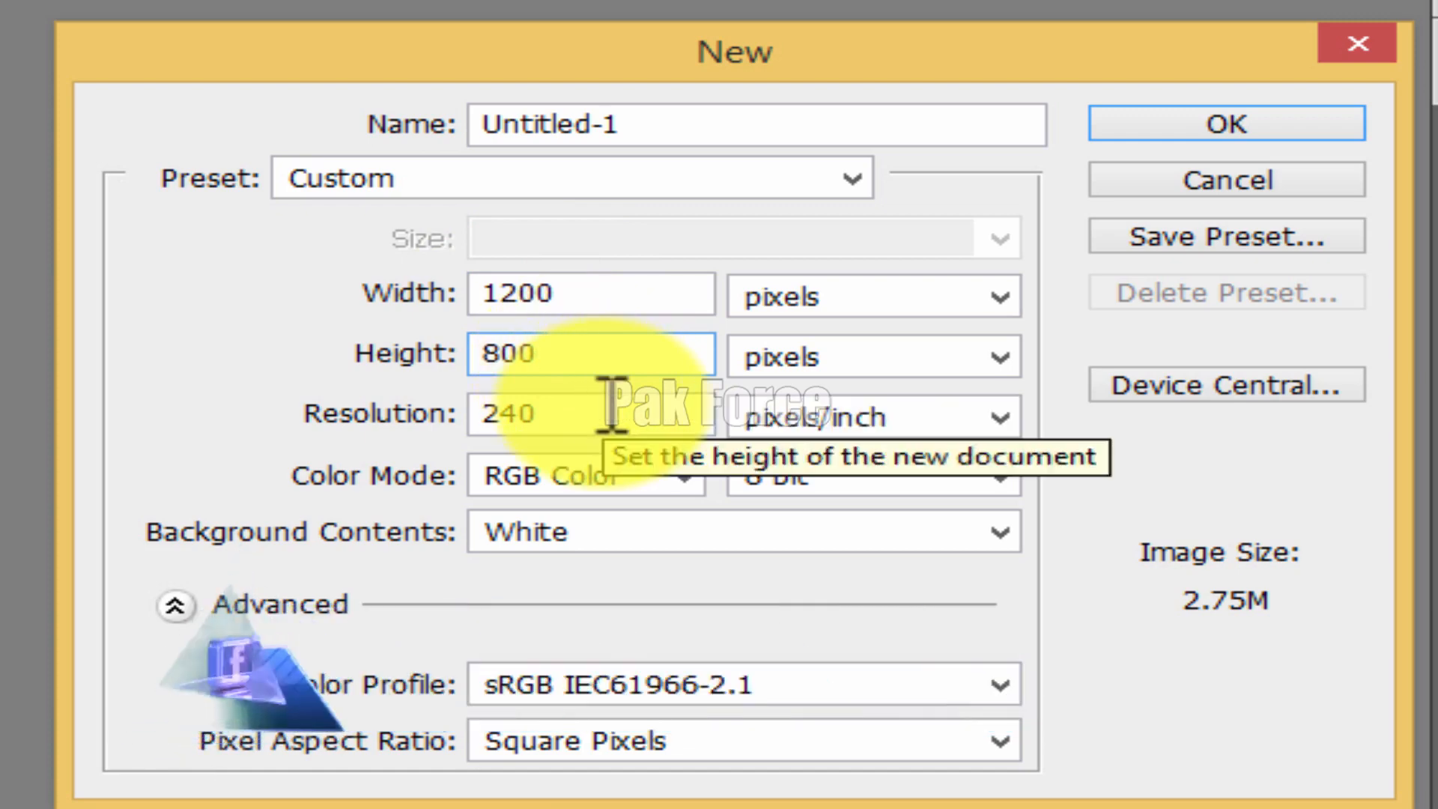
Set the new document's resolution to 100 pixels/inch.
double_click(563, 412)
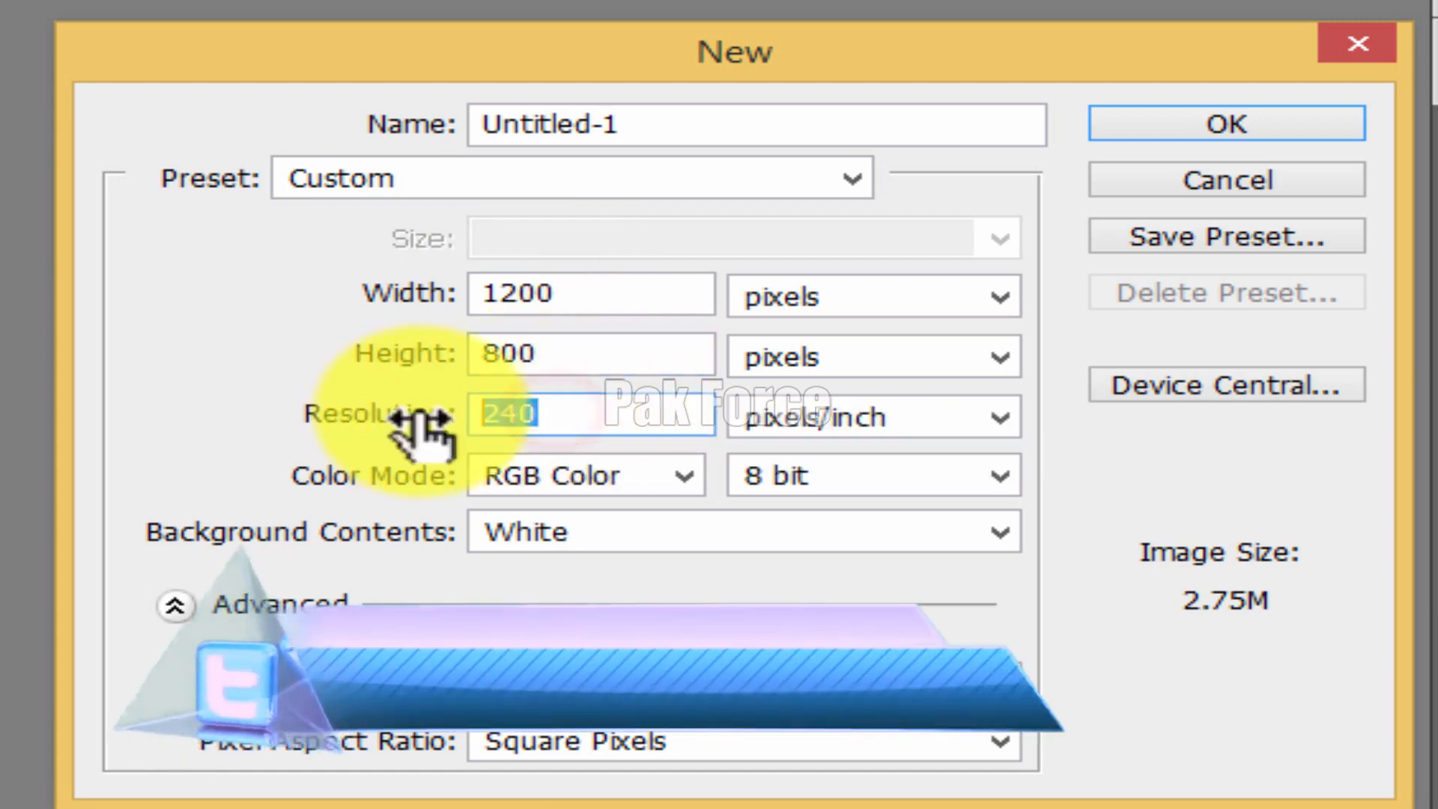
click(581, 412)
key(BackSpace)
key(BackSpace)
key(BackSpace)
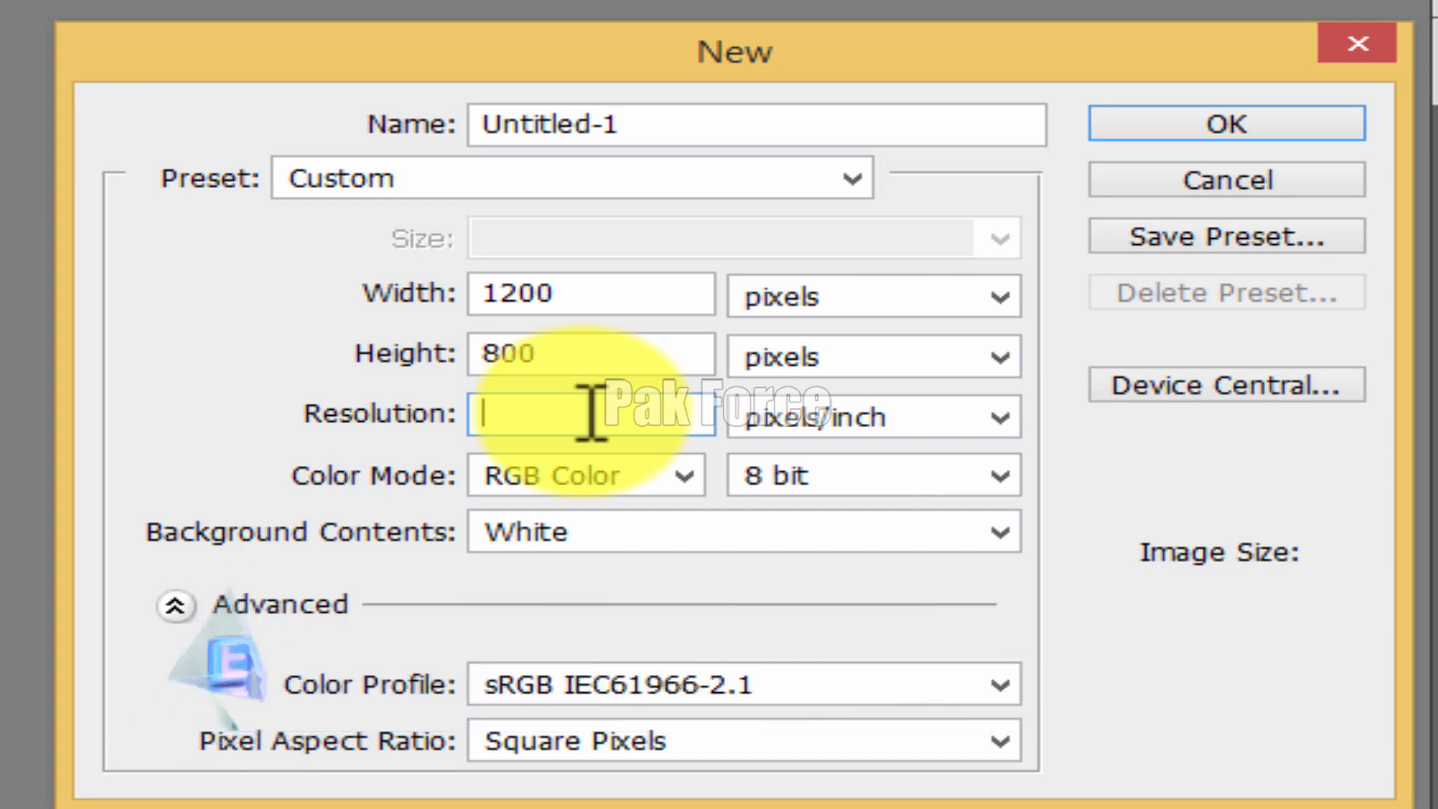
text(100)
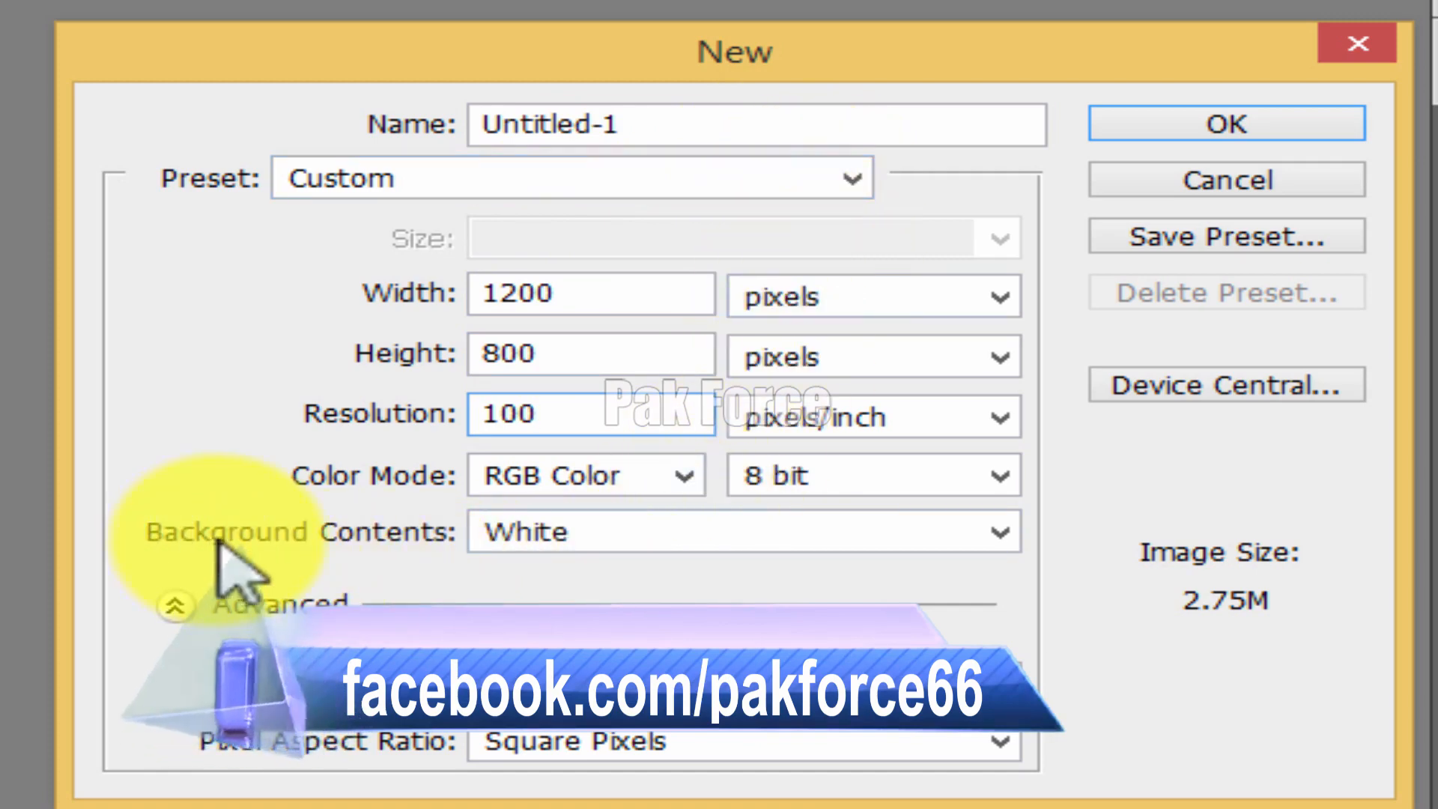
Set the background contents to White and create the 1200 by 800 pixel document.
click(683, 533)
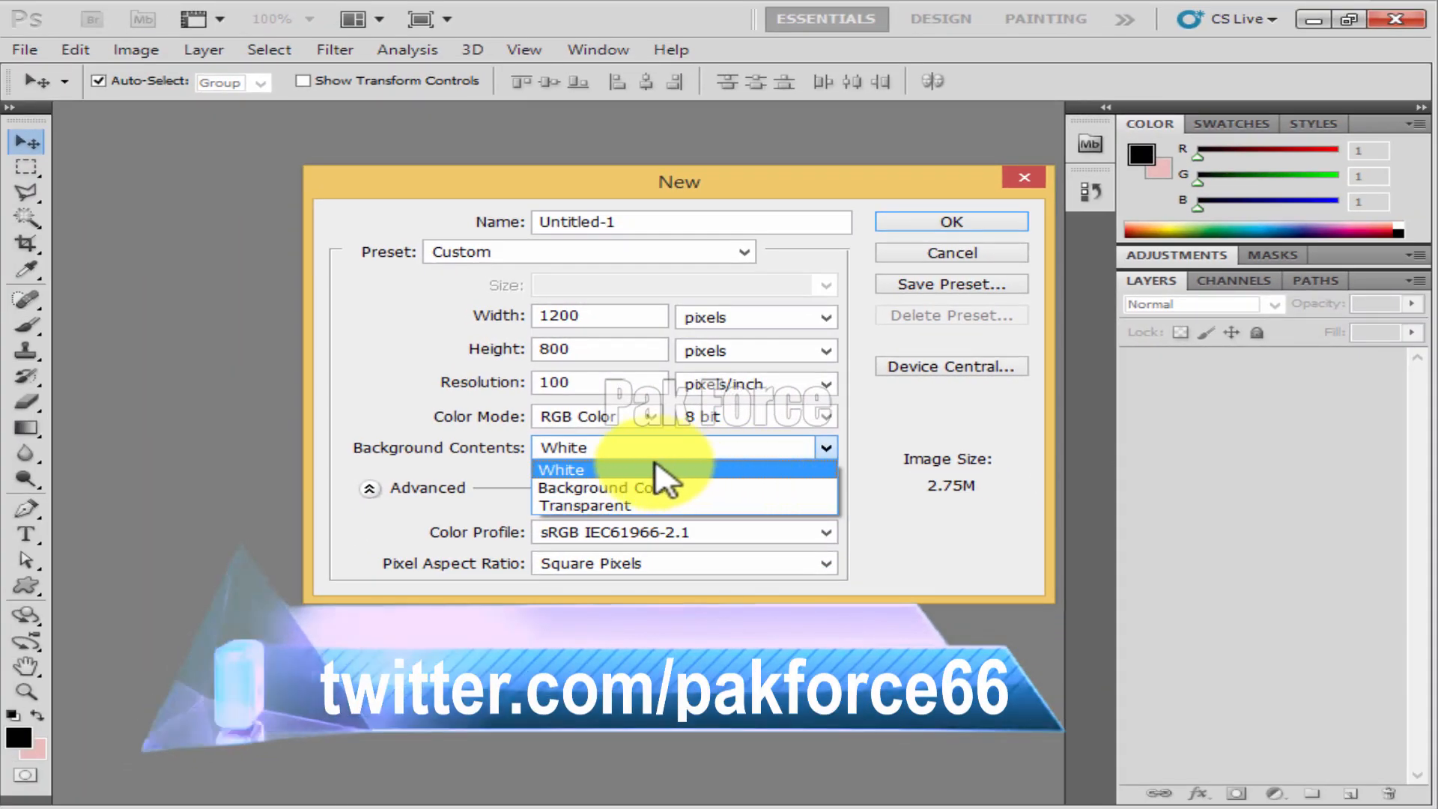
click(659, 483)
click(642, 484)
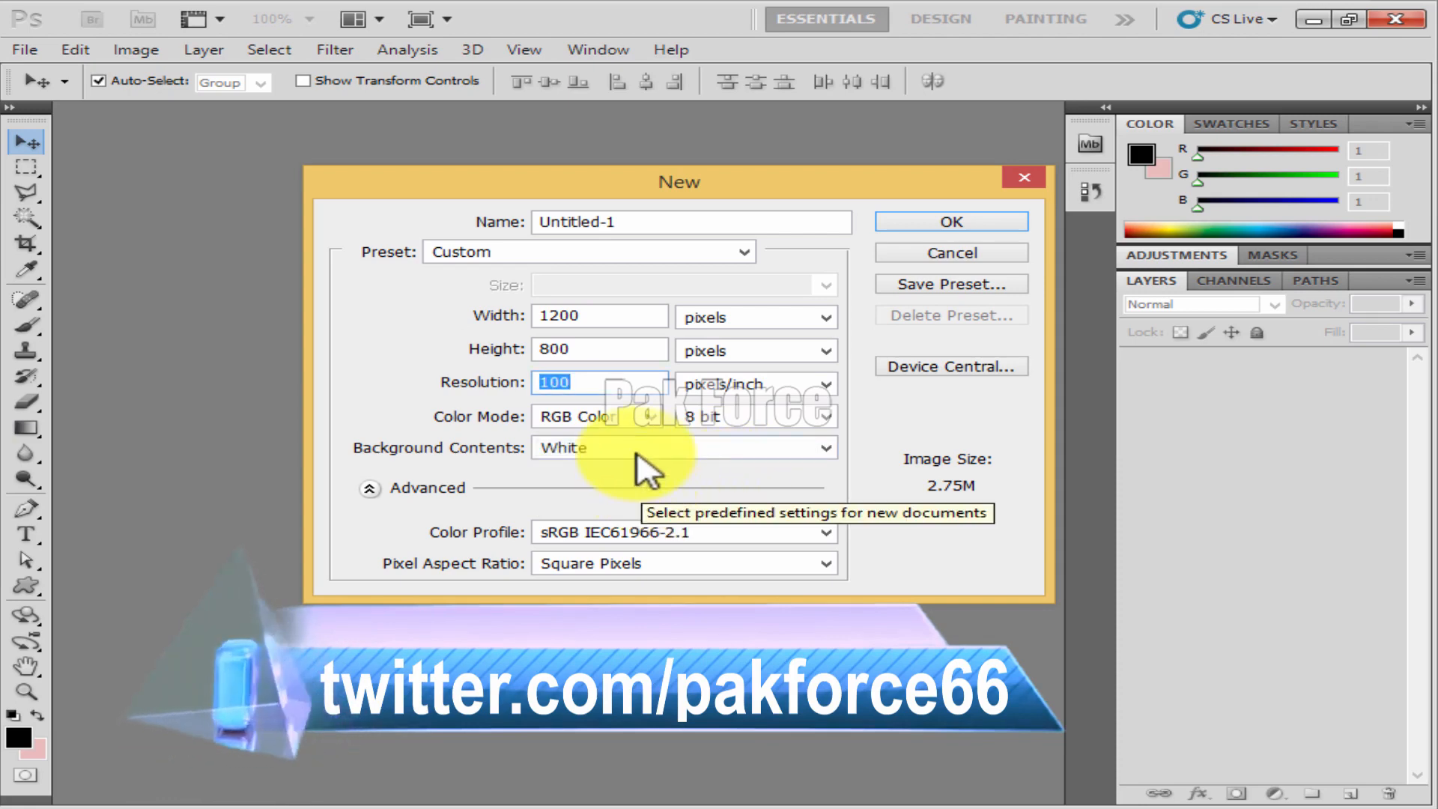
click(635, 450)
click(642, 468)
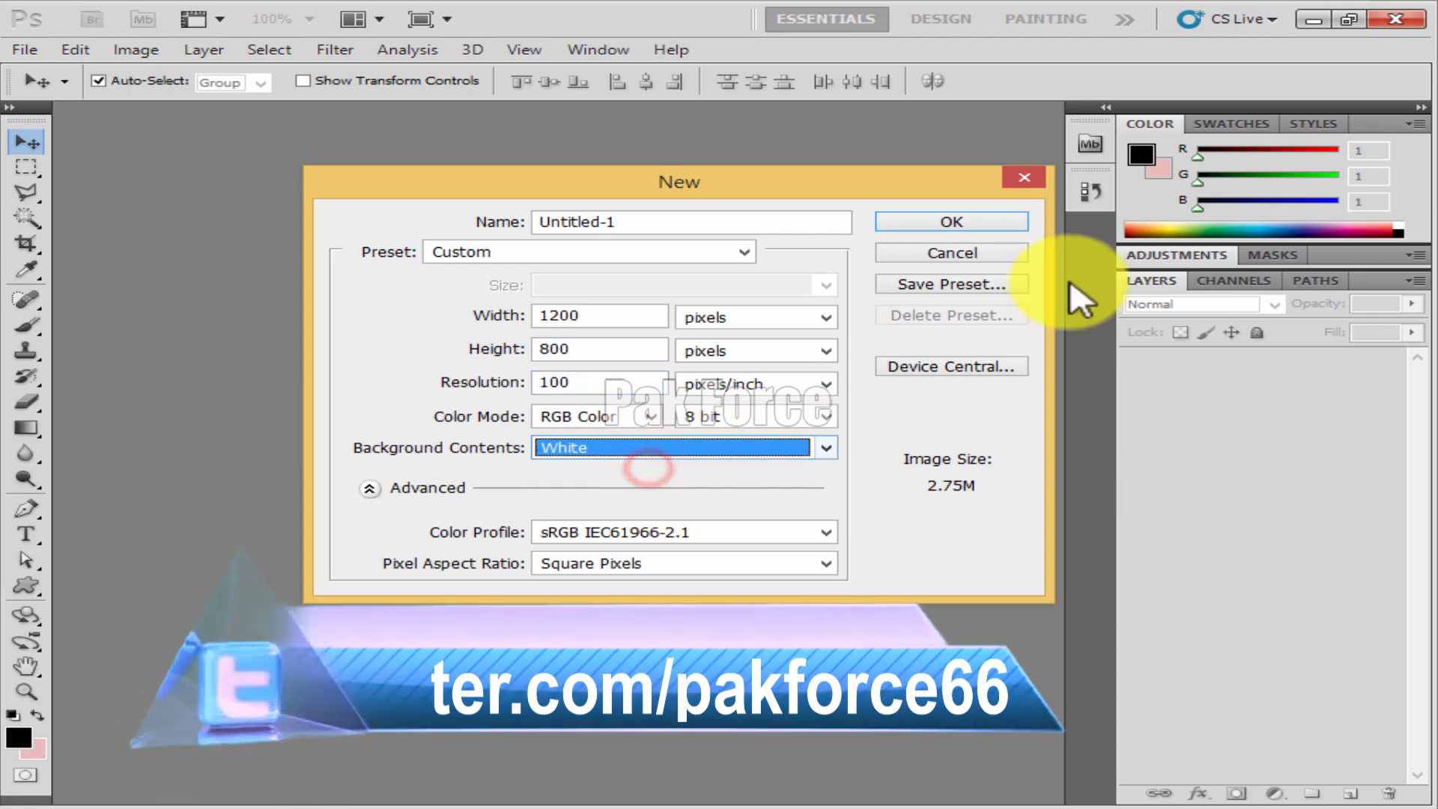
click(952, 228)
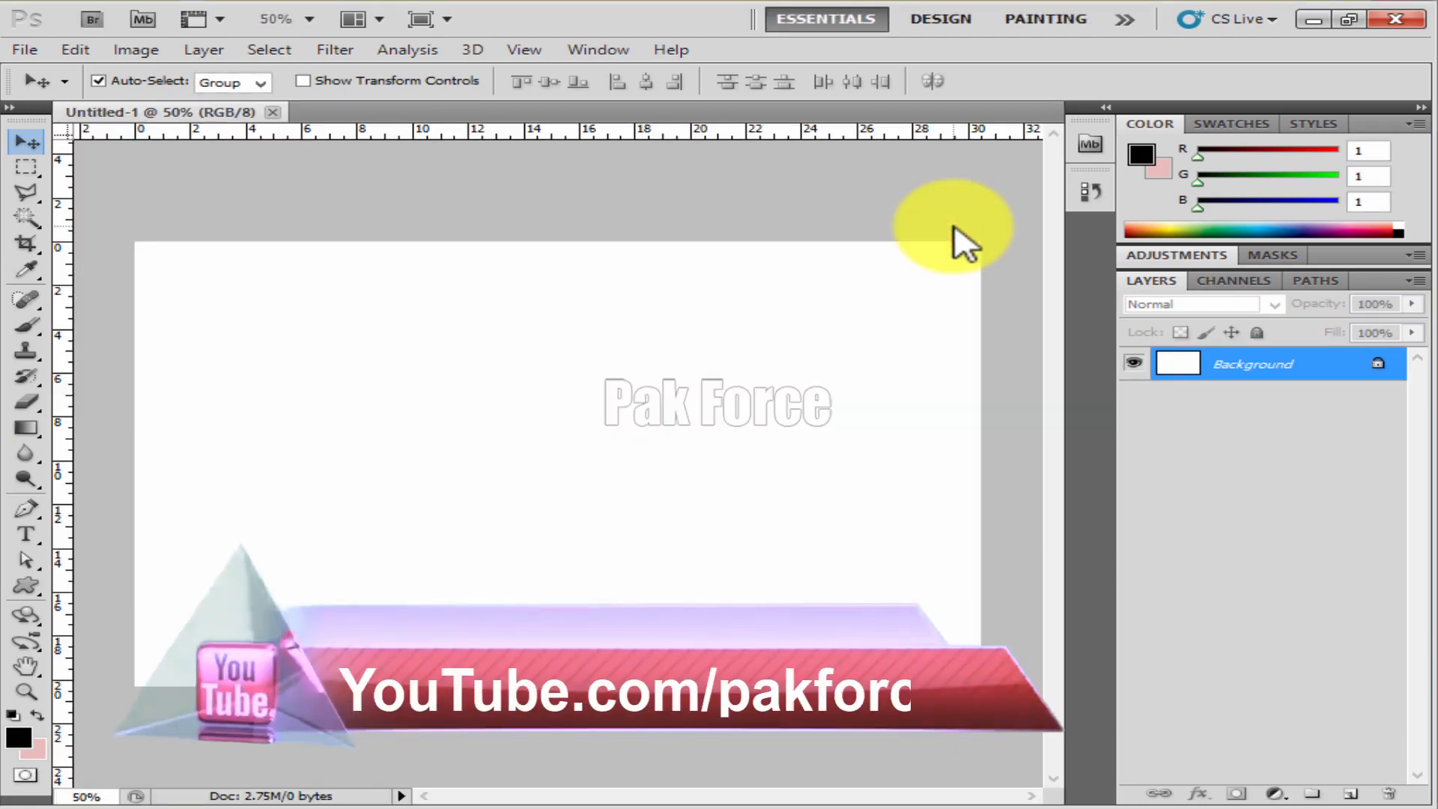
Hide the rulers and reset the foreground and background colours to the default black and white.
key(ctrl+r)
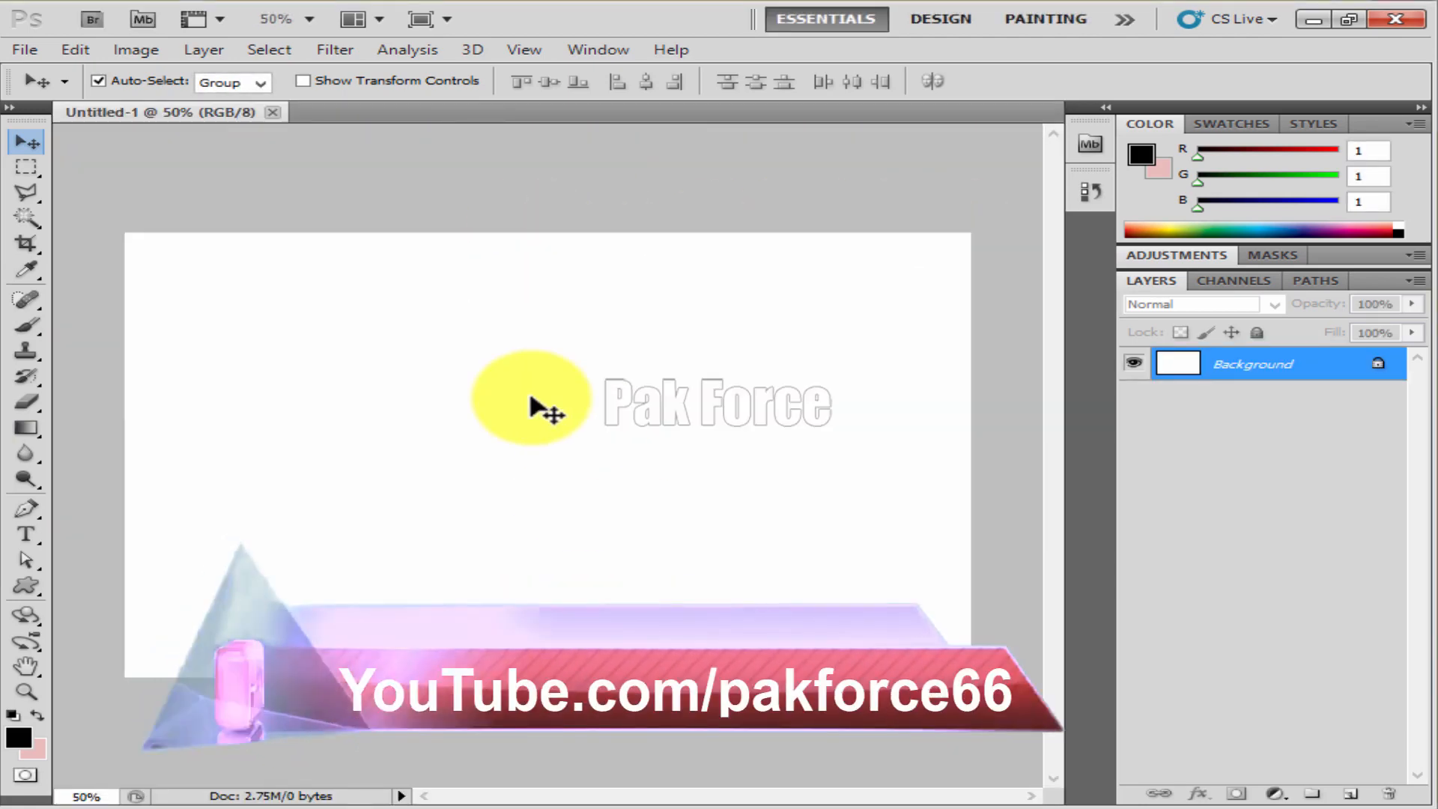
click(35, 717)
click(12, 715)
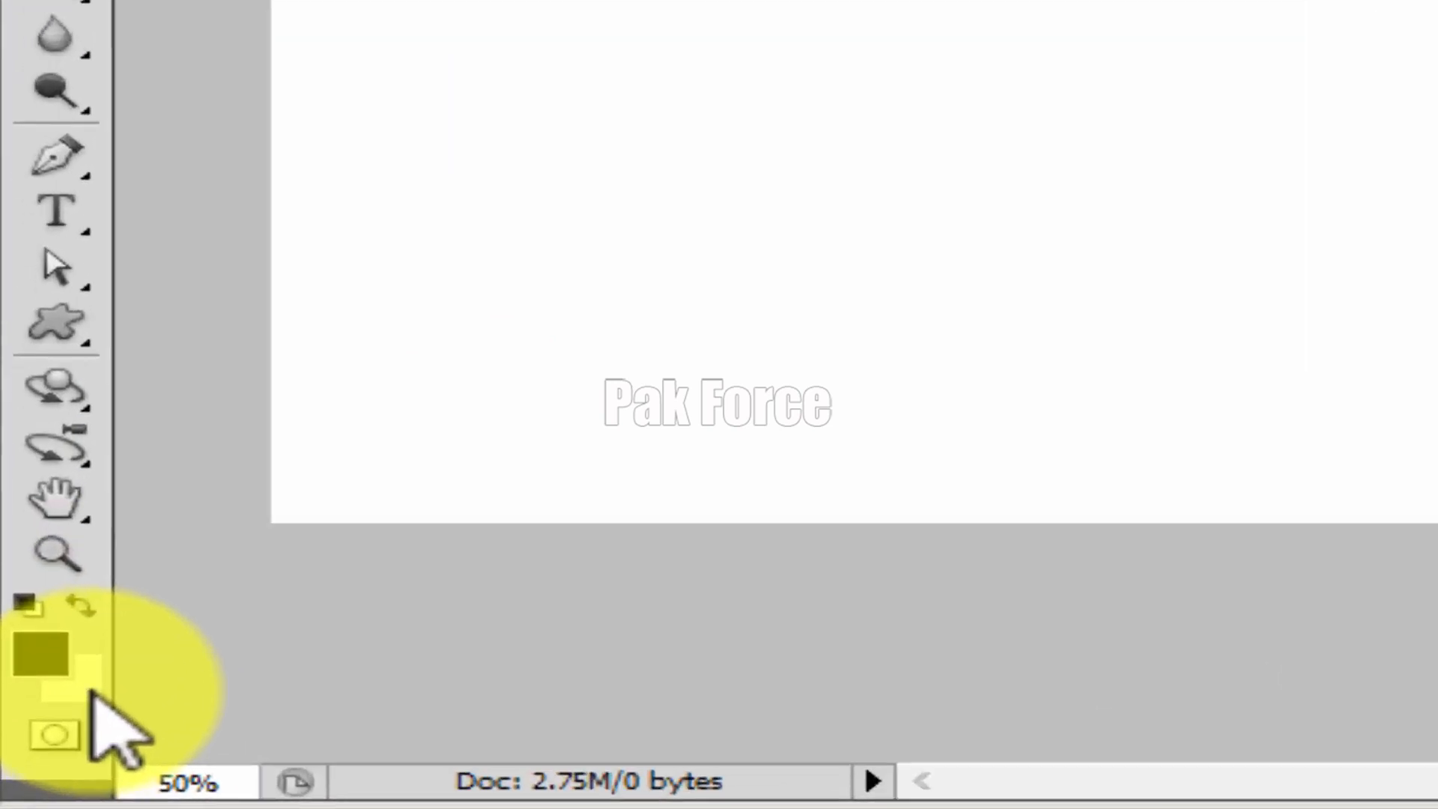
click(128, 608)
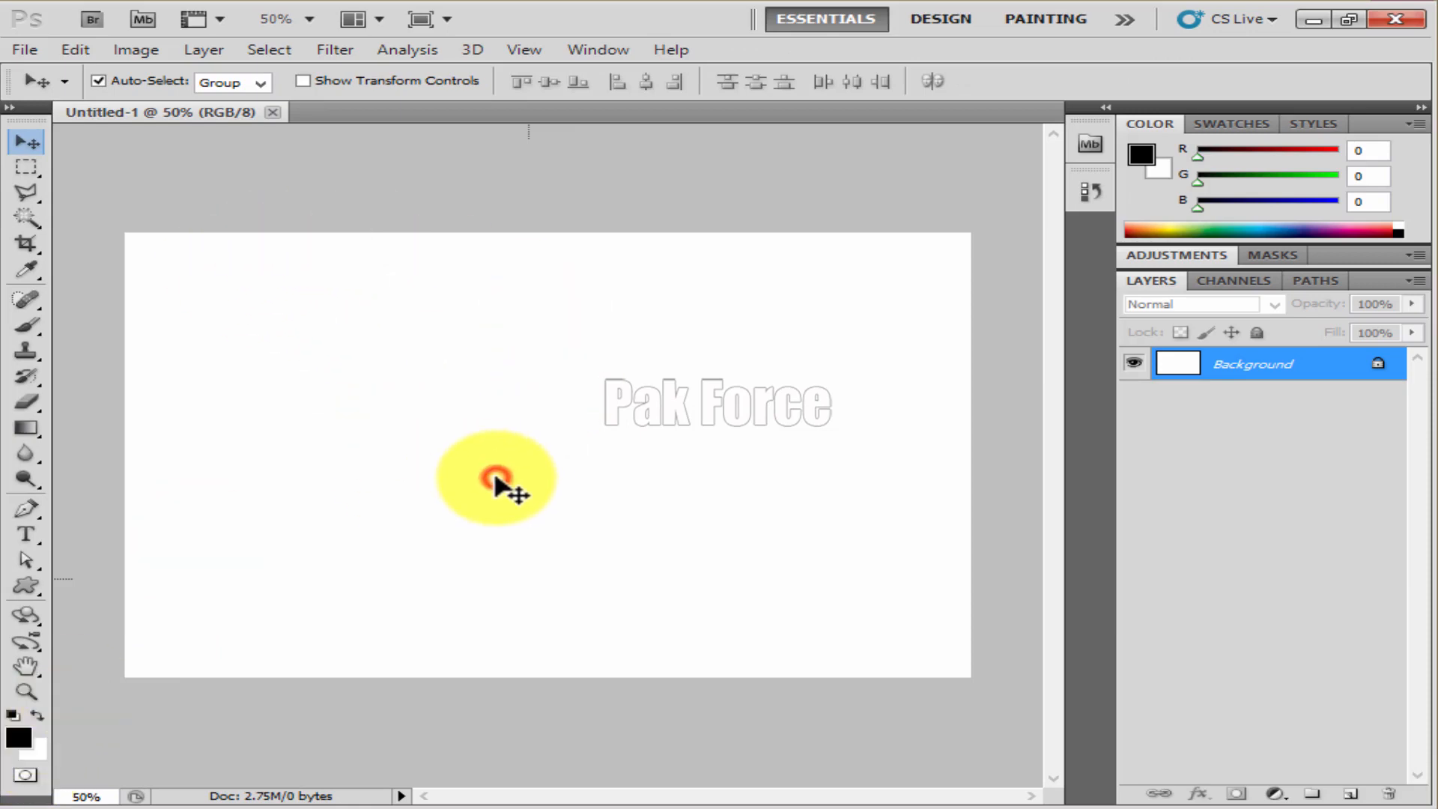
Create another Custom 1200 by 800 pixel document at 100 pixels/inch with its background contents set to Background Color.
click(28, 50)
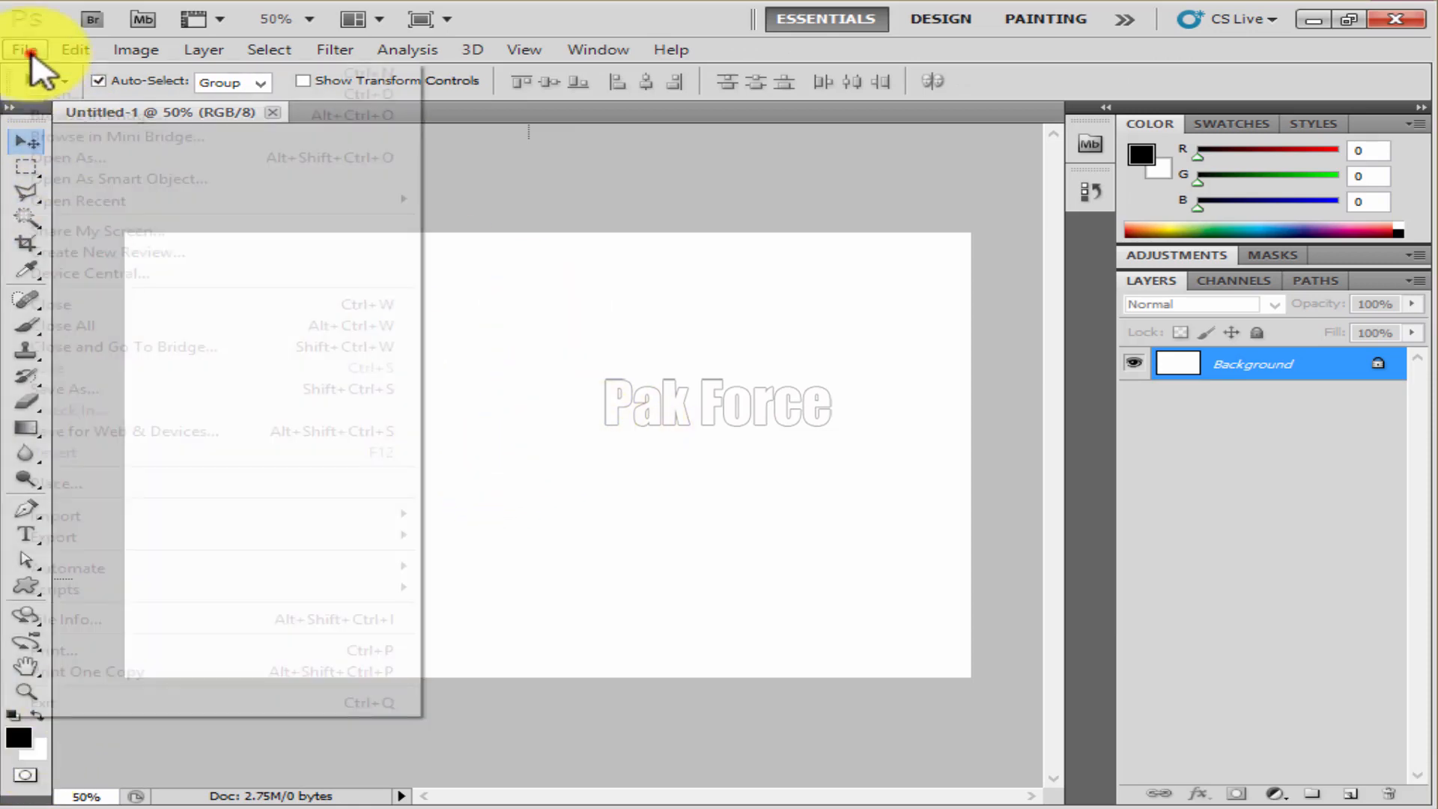
click(46, 72)
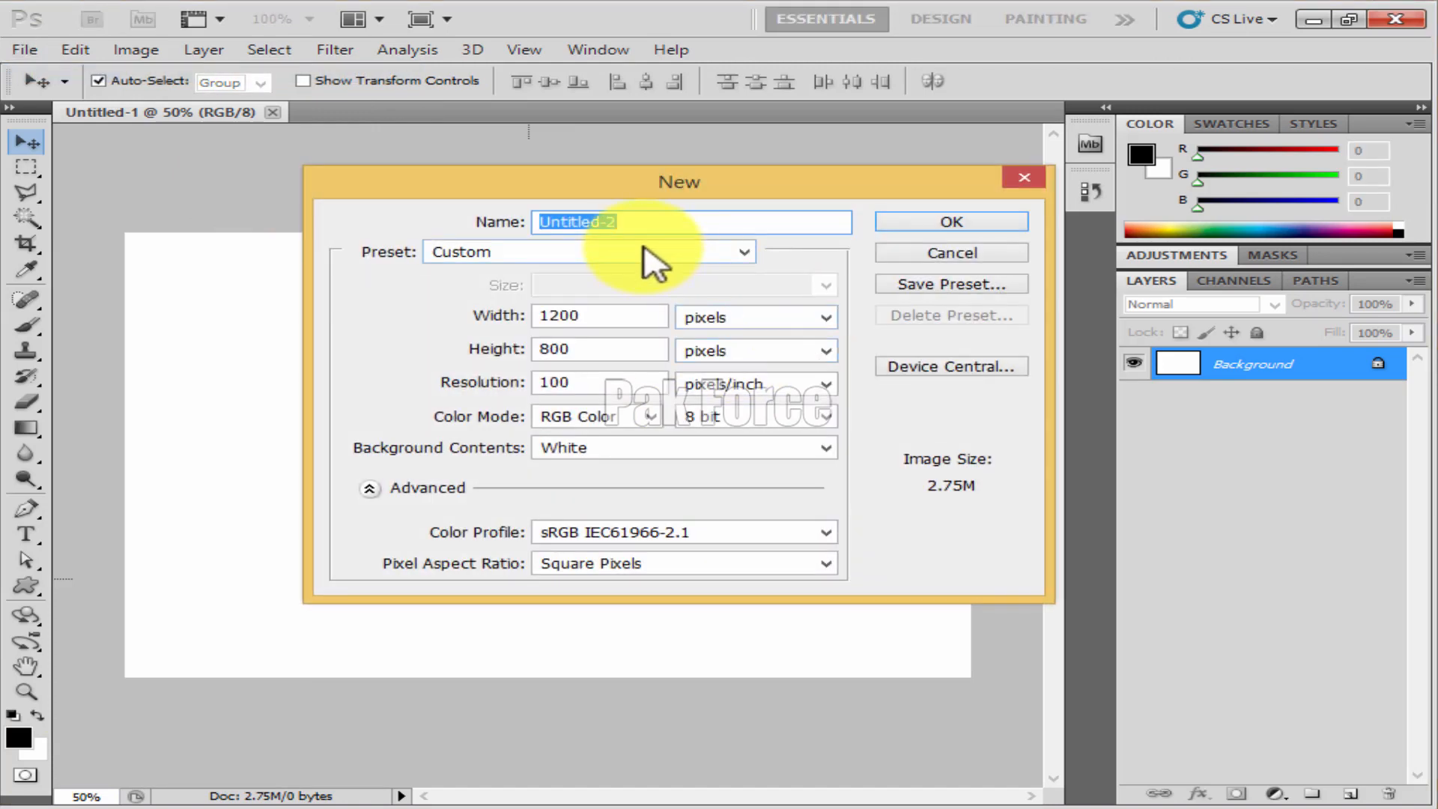
click(641, 255)
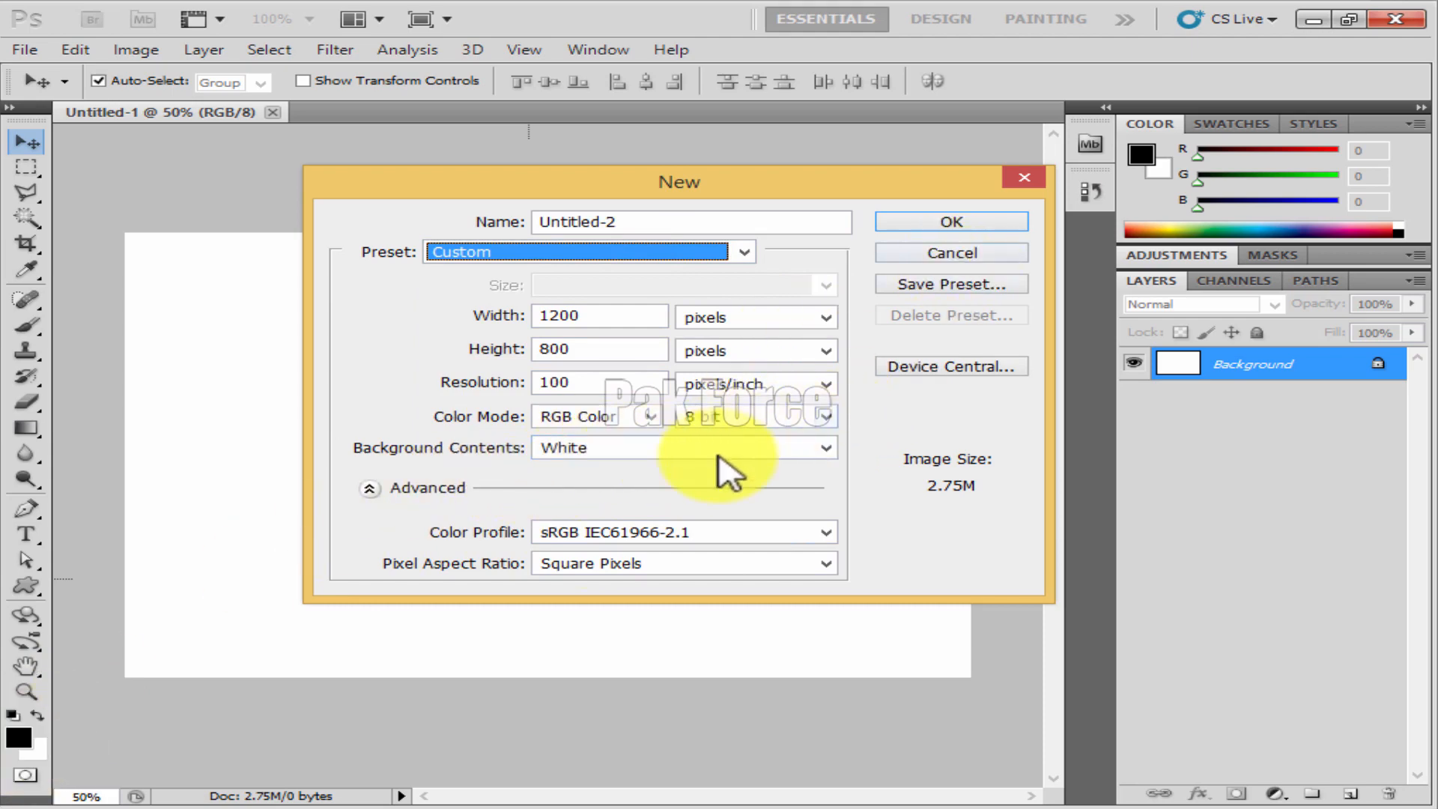
click(659, 450)
click(659, 488)
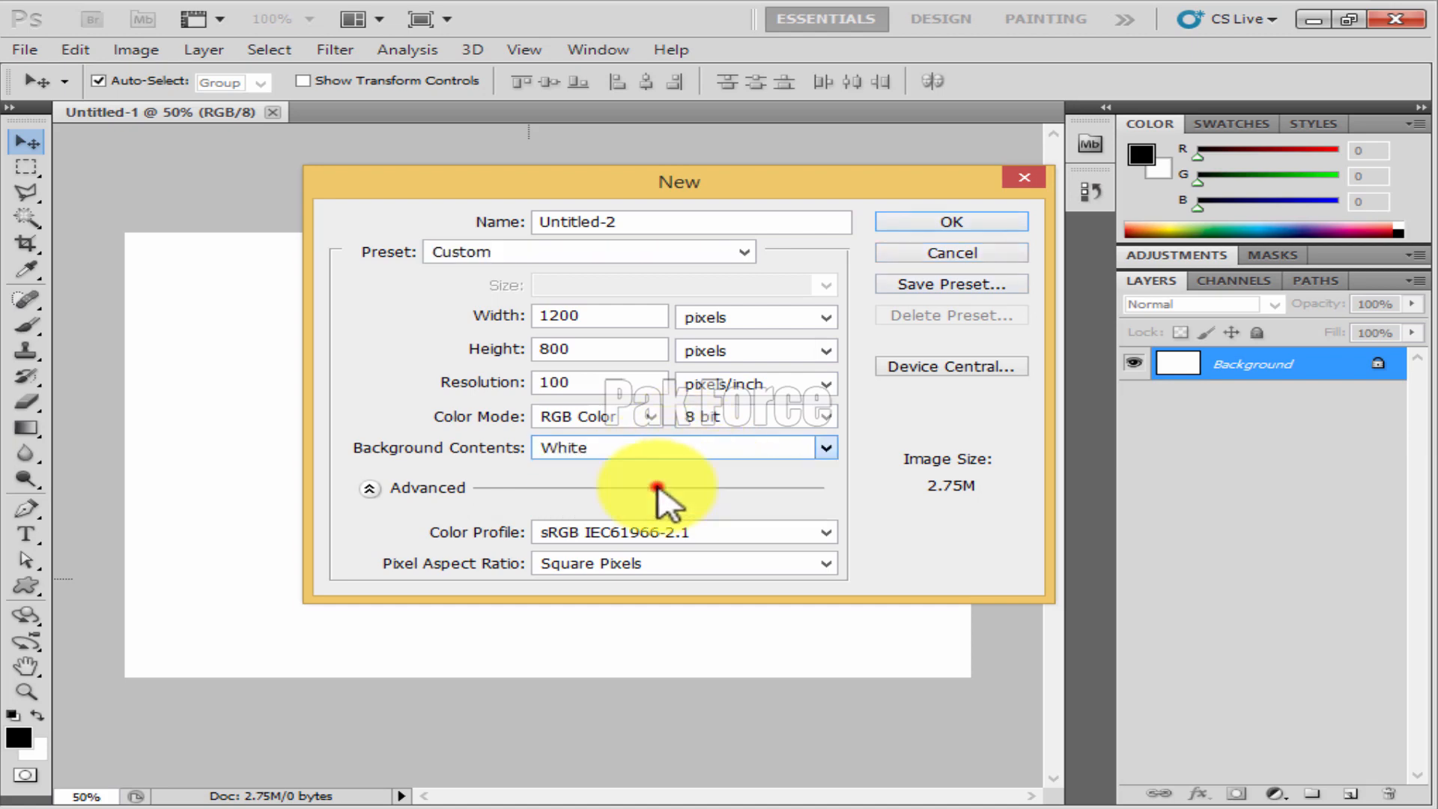
click(942, 224)
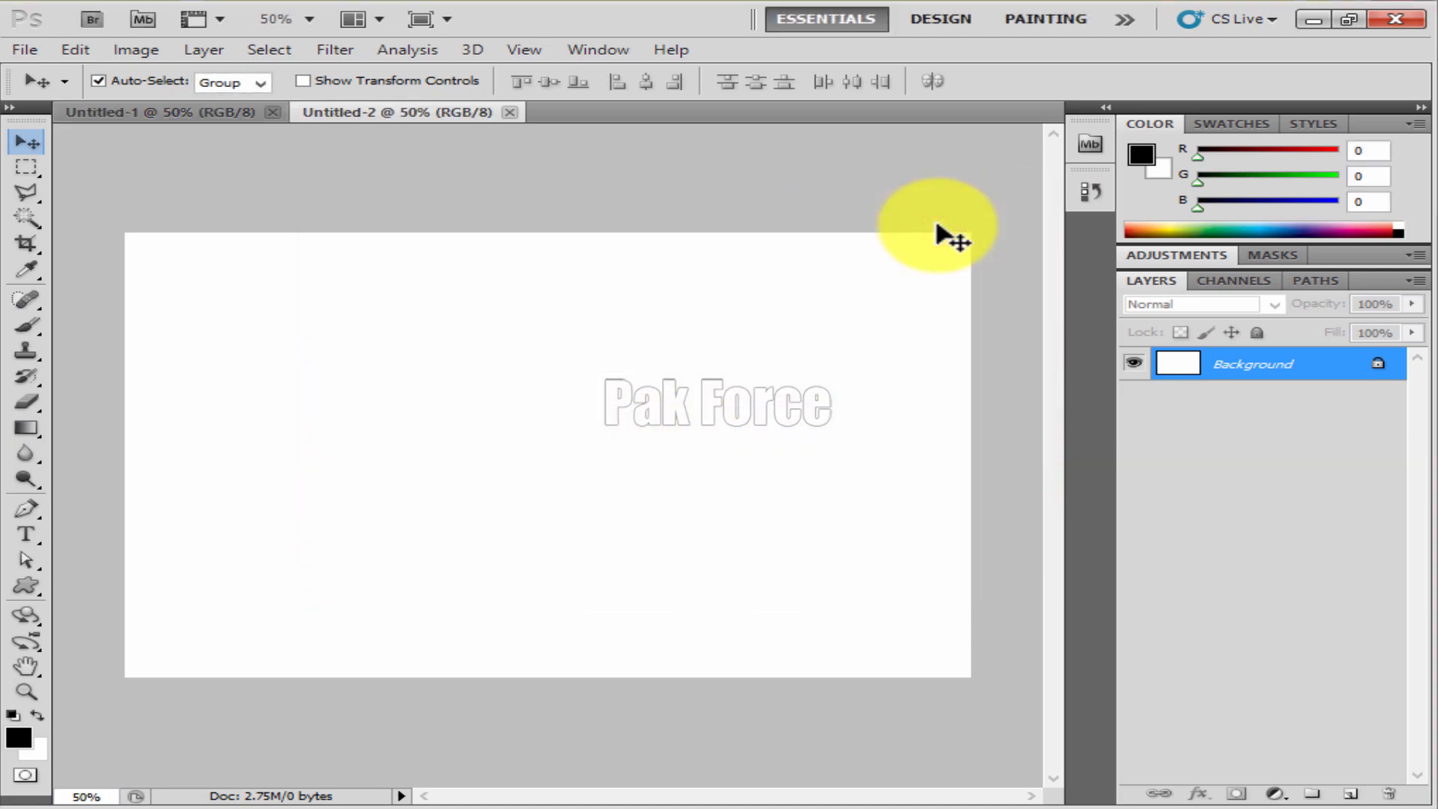
click(480, 488)
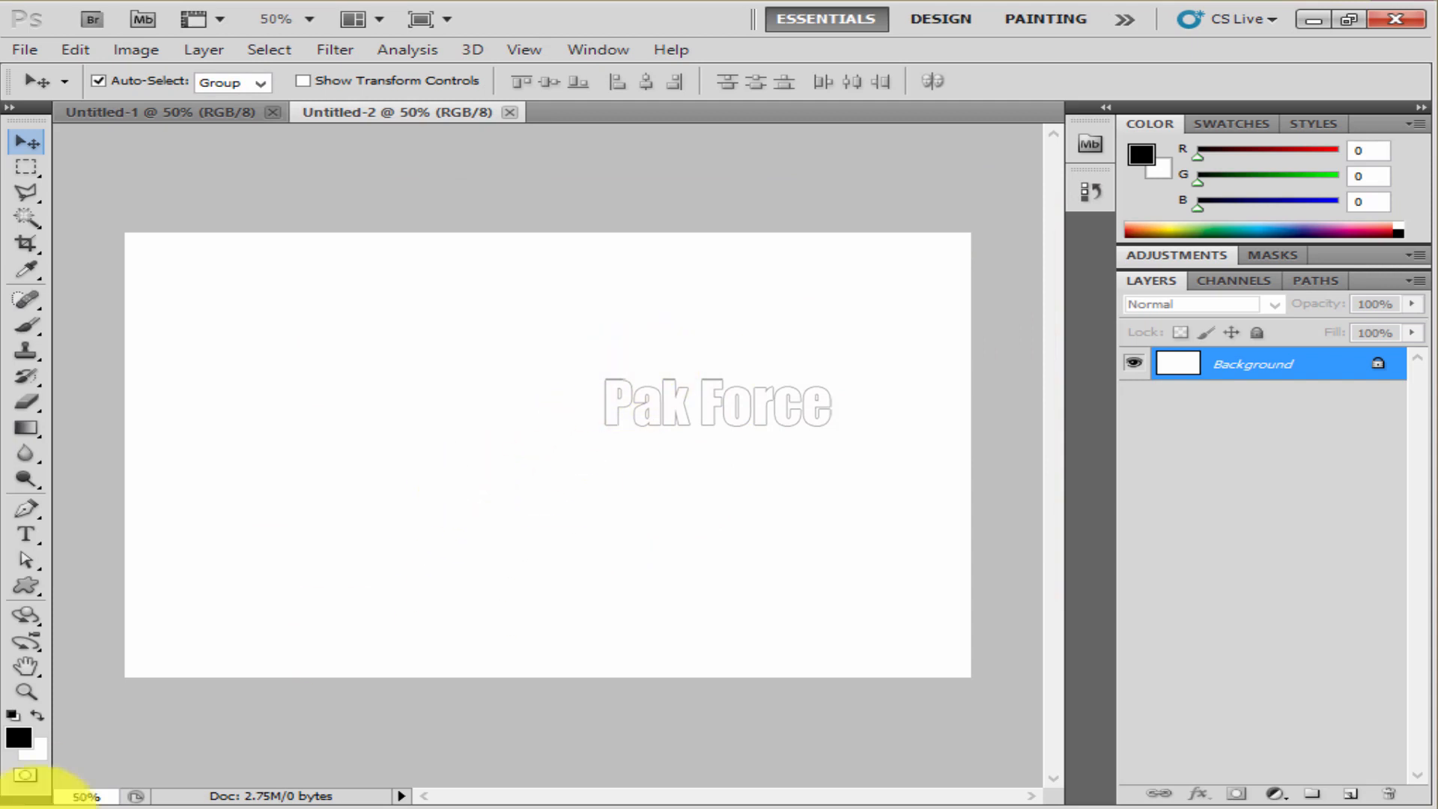
Set the background colour to a light red (RGB 247, 93, 93).
click(35, 749)
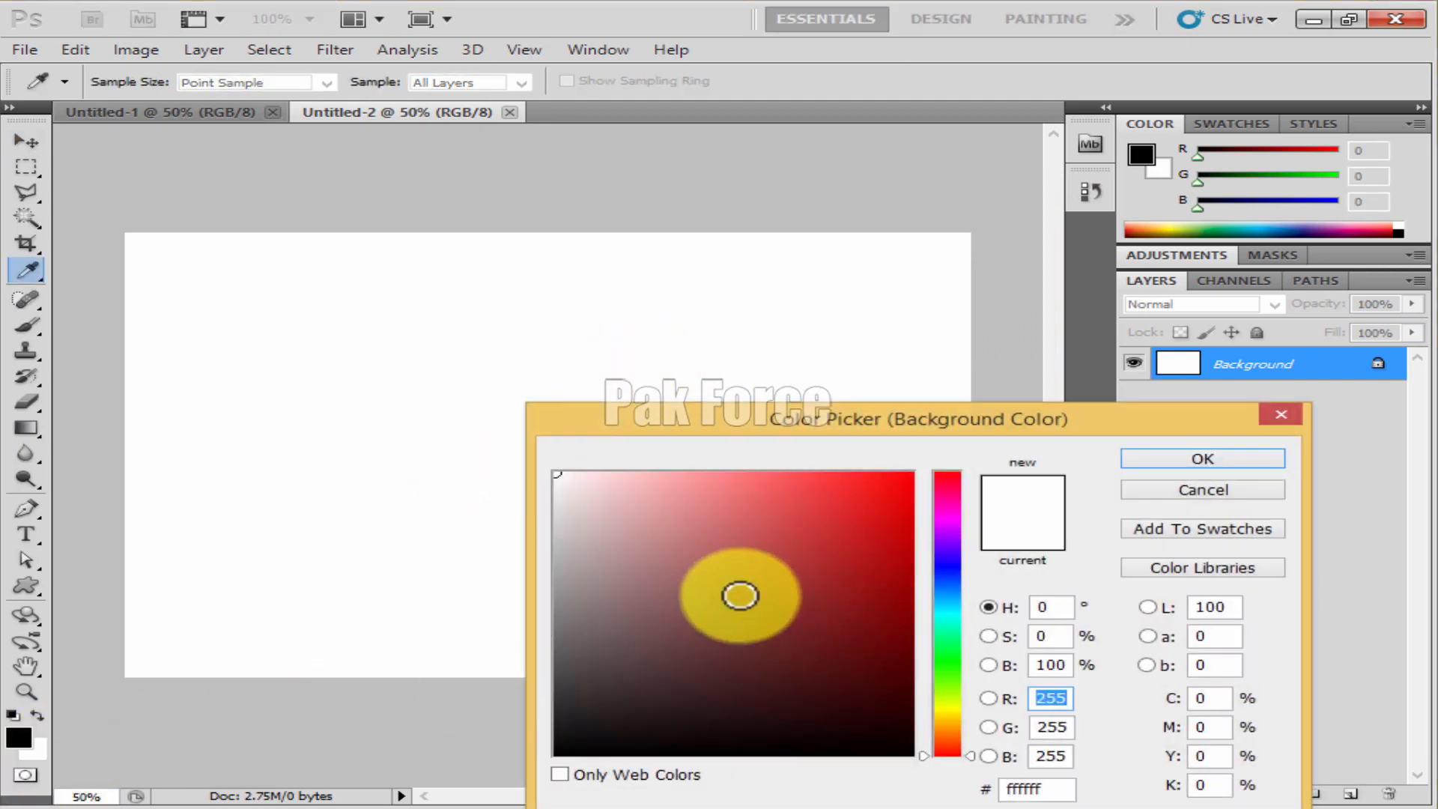
drag(889, 426, 581, 300)
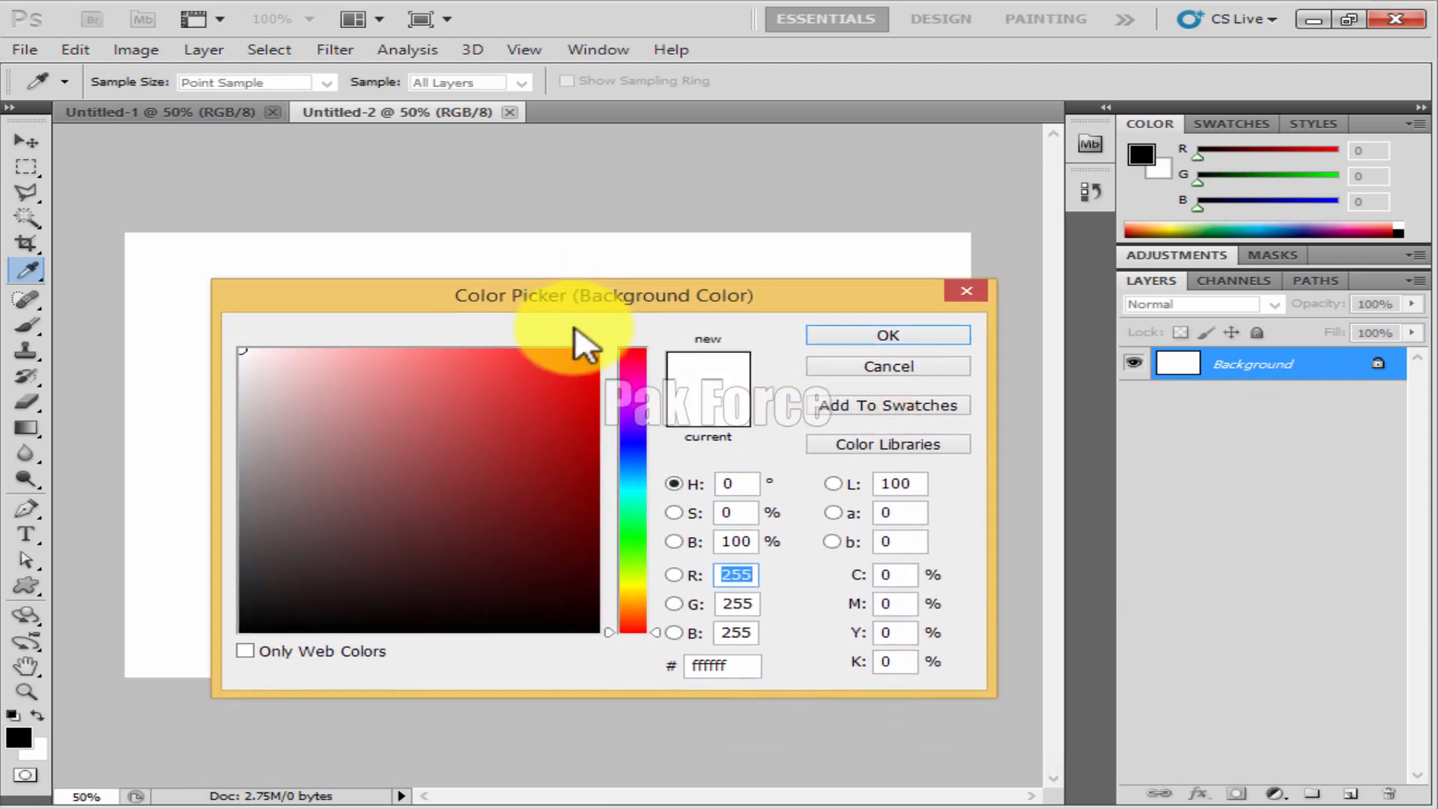
drag(493, 357, 464, 357)
click(872, 345)
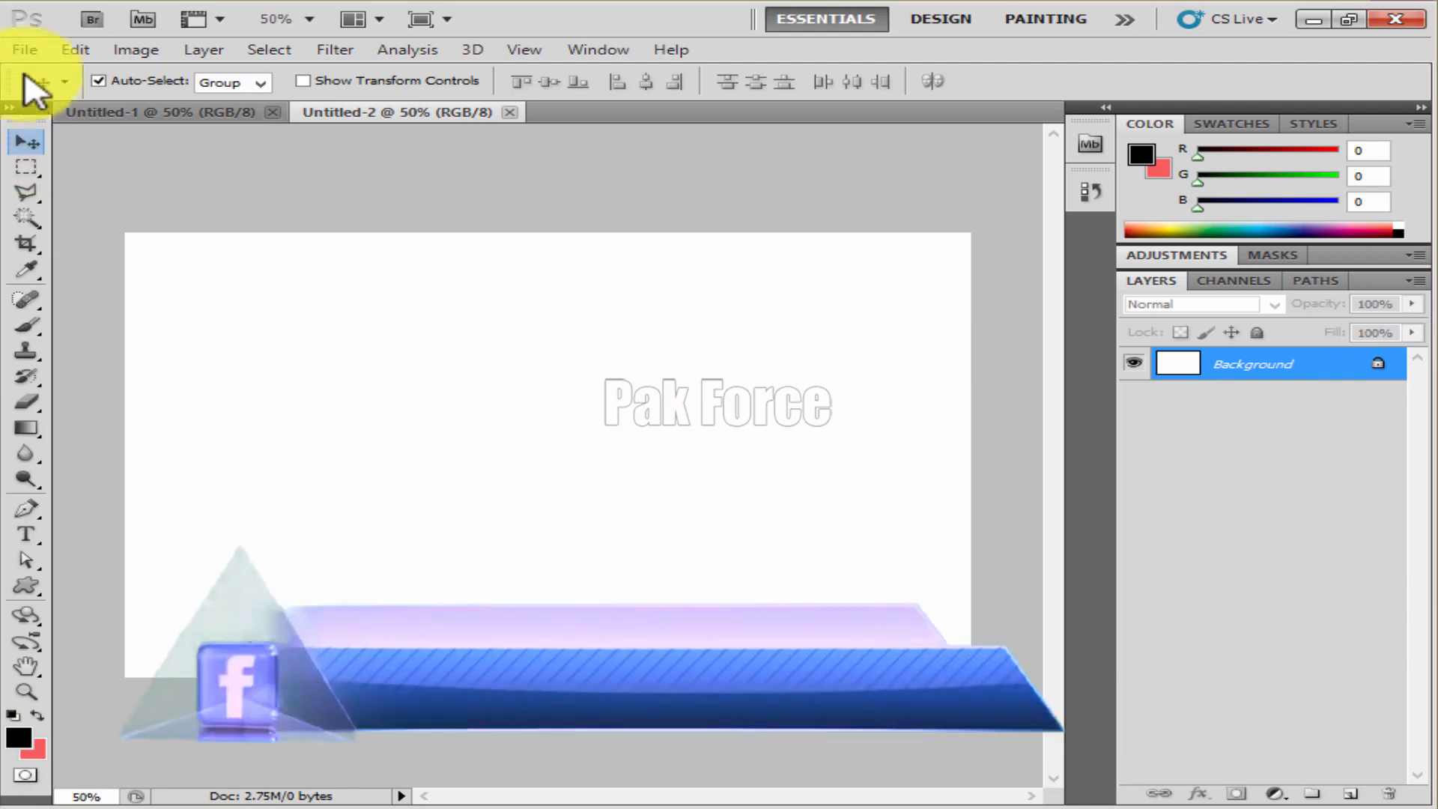
Create a third 1200 by 800 pixel document with Background Color as its background contents.
click(25, 52)
click(39, 75)
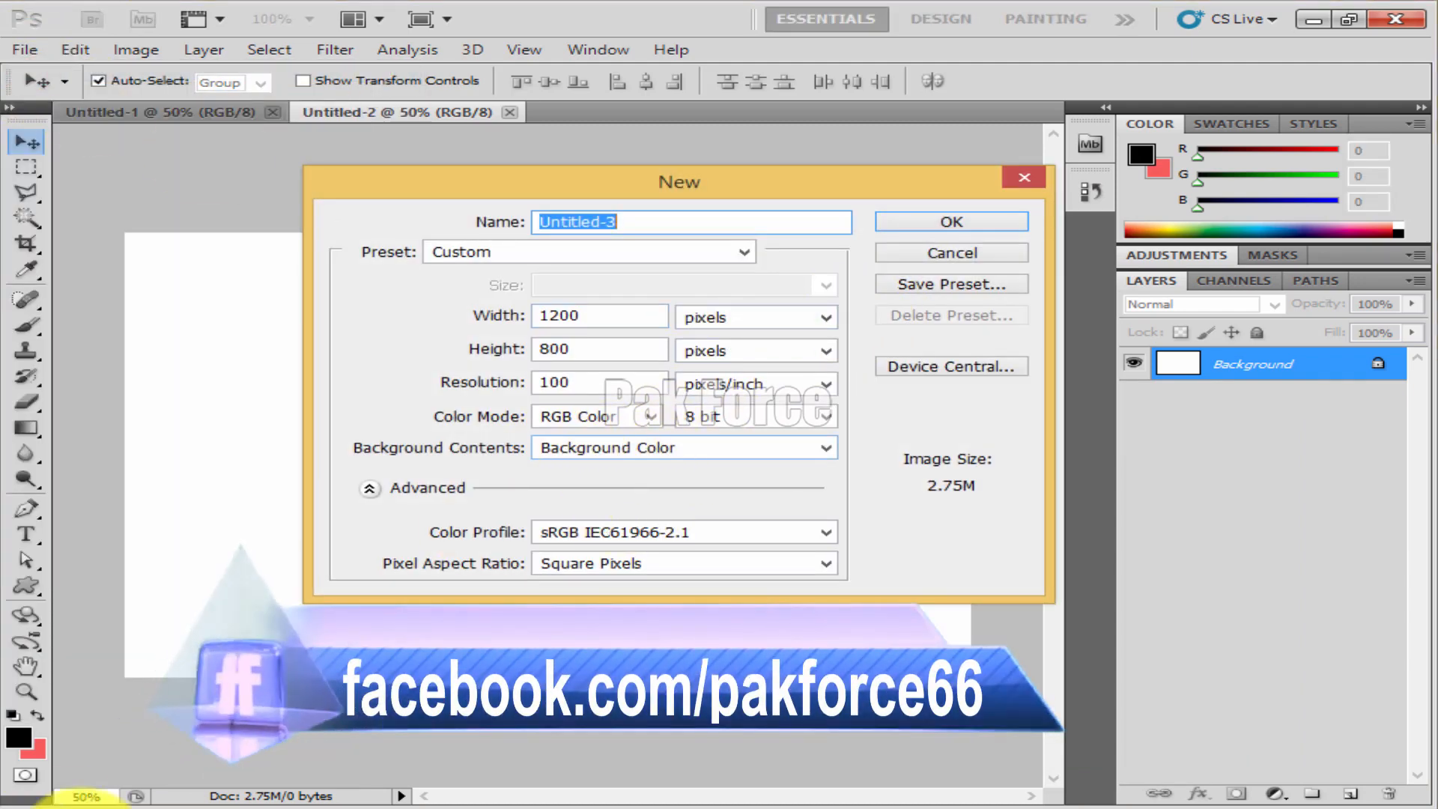
click(926, 223)
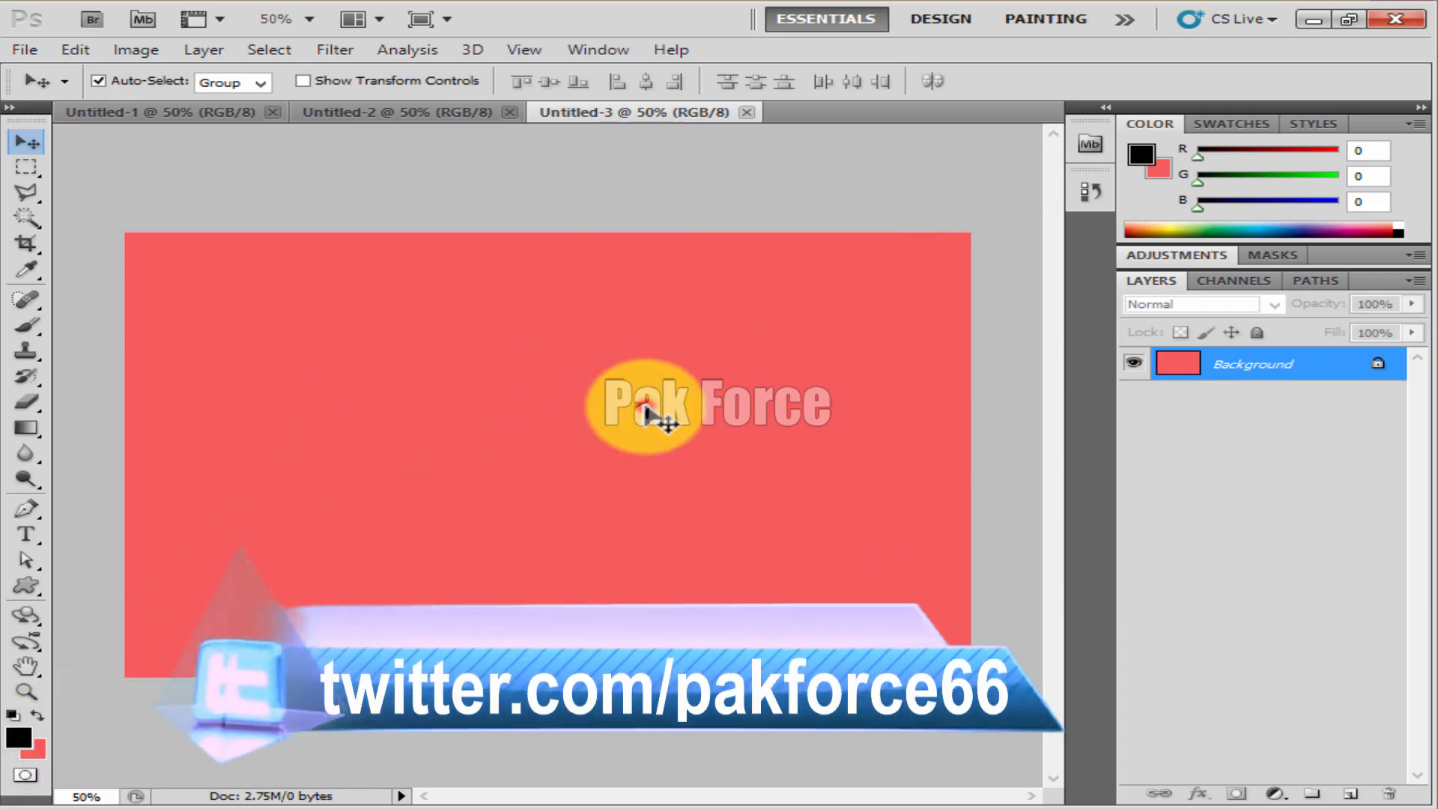
Select a rectangular area just left of the canvas centre with the Rectangular Marquee and fill it with the black foreground colour.
click(26, 166)
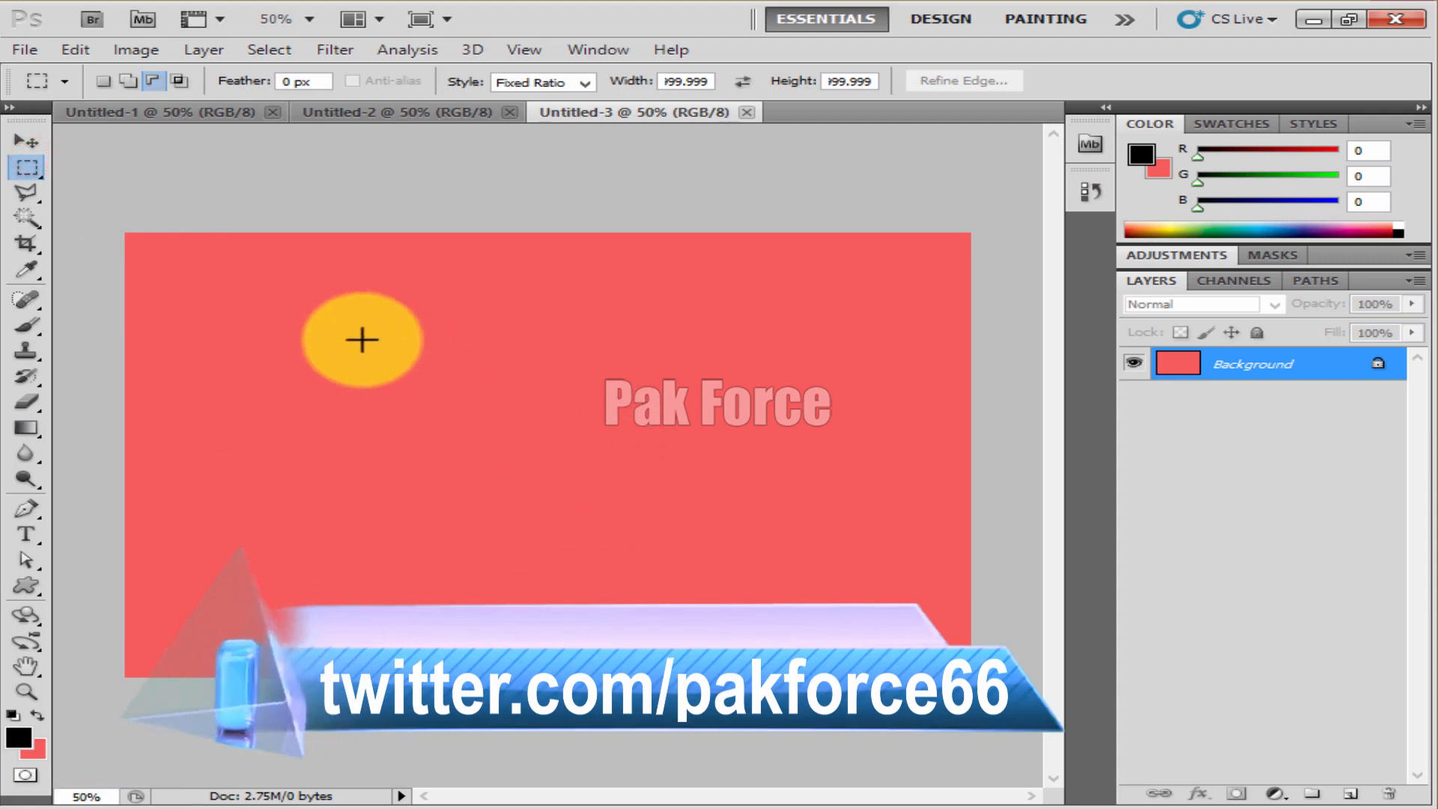
drag(362, 339, 618, 540)
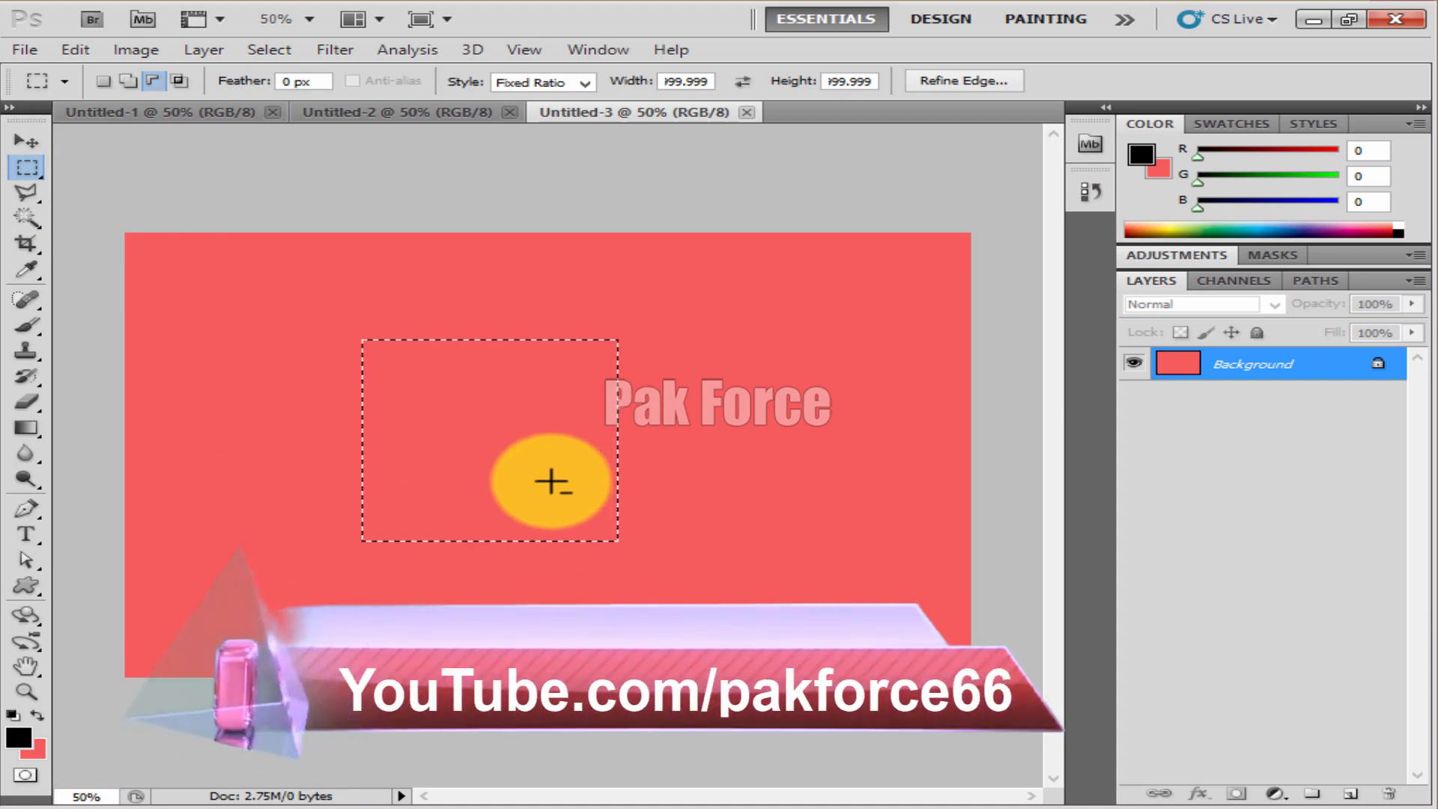
key(alt+BackSpace)
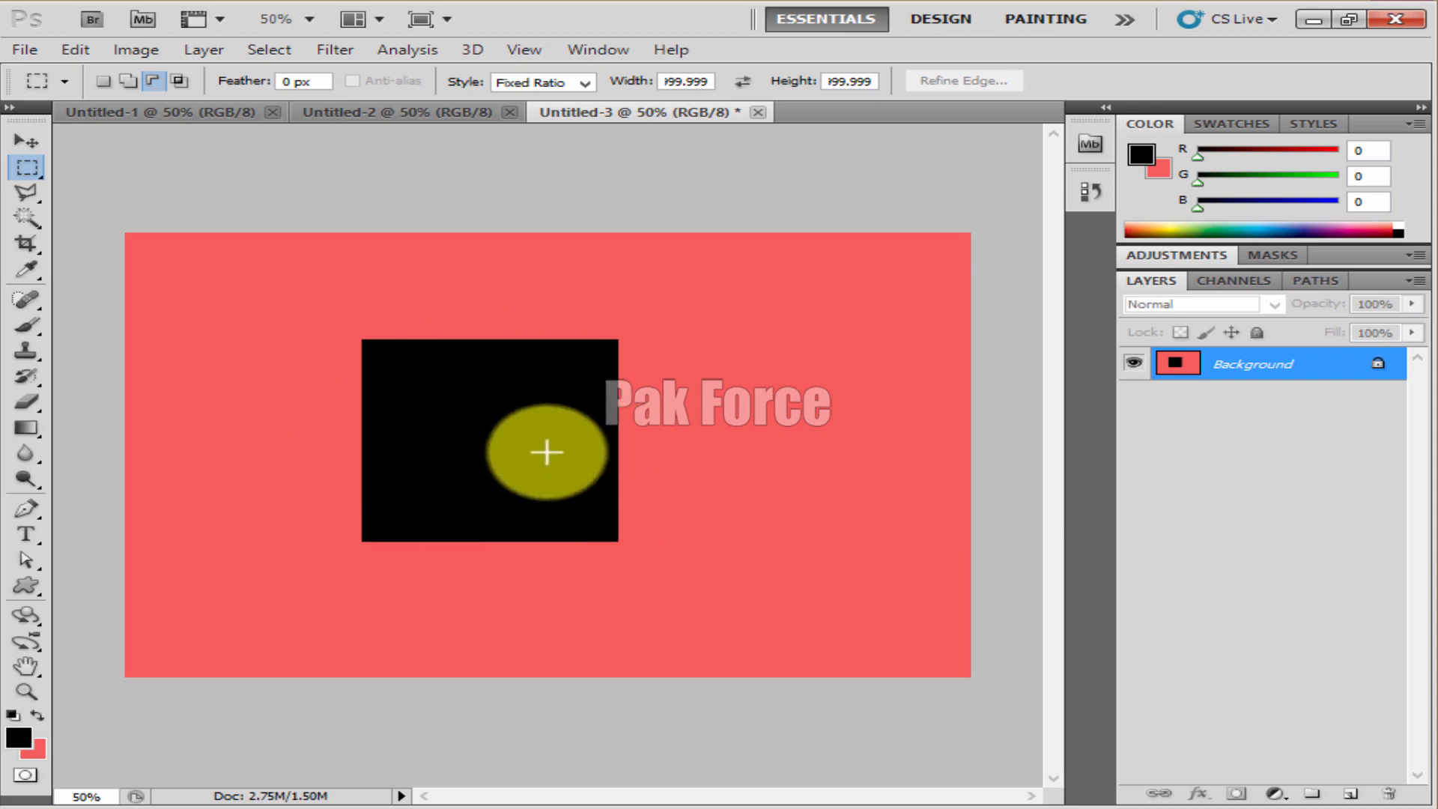
Set the foreground colour to bright green (#05e90f).
click(20, 737)
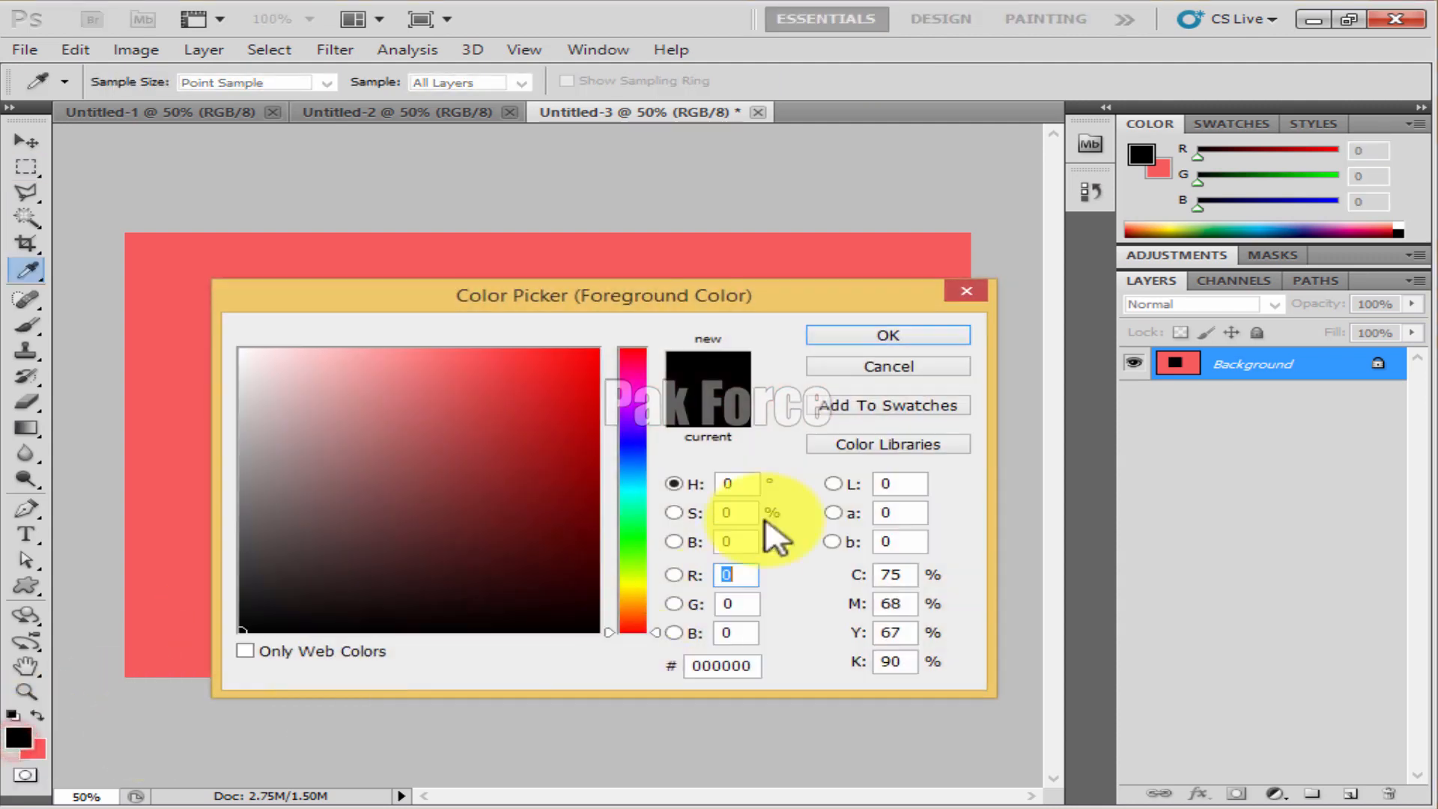
click(623, 537)
click(592, 373)
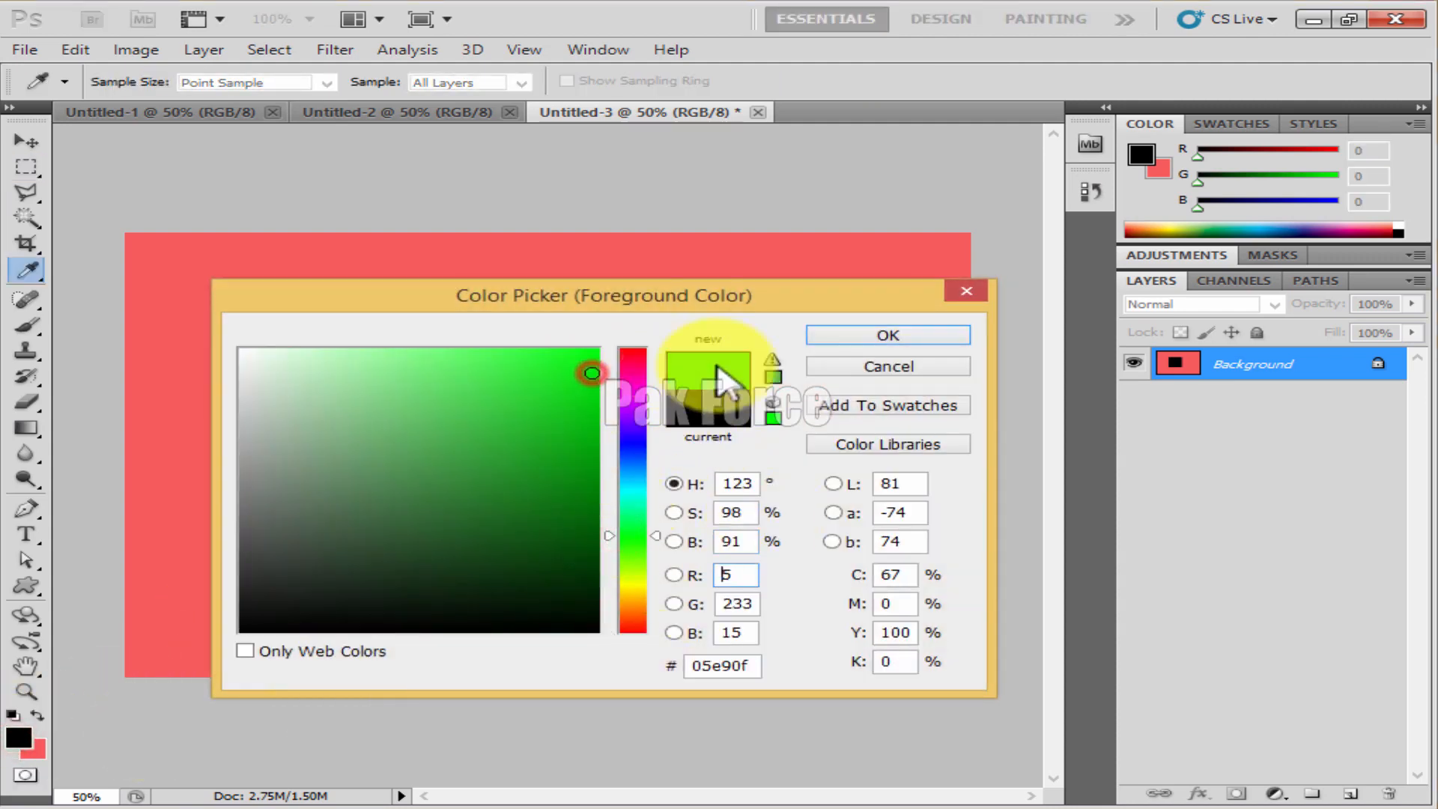
click(841, 342)
Select a rectangular area to the right of the black rectangle, fill it with the green foreground colour, and deselect.
key(m)
drag(641, 349, 966, 587)
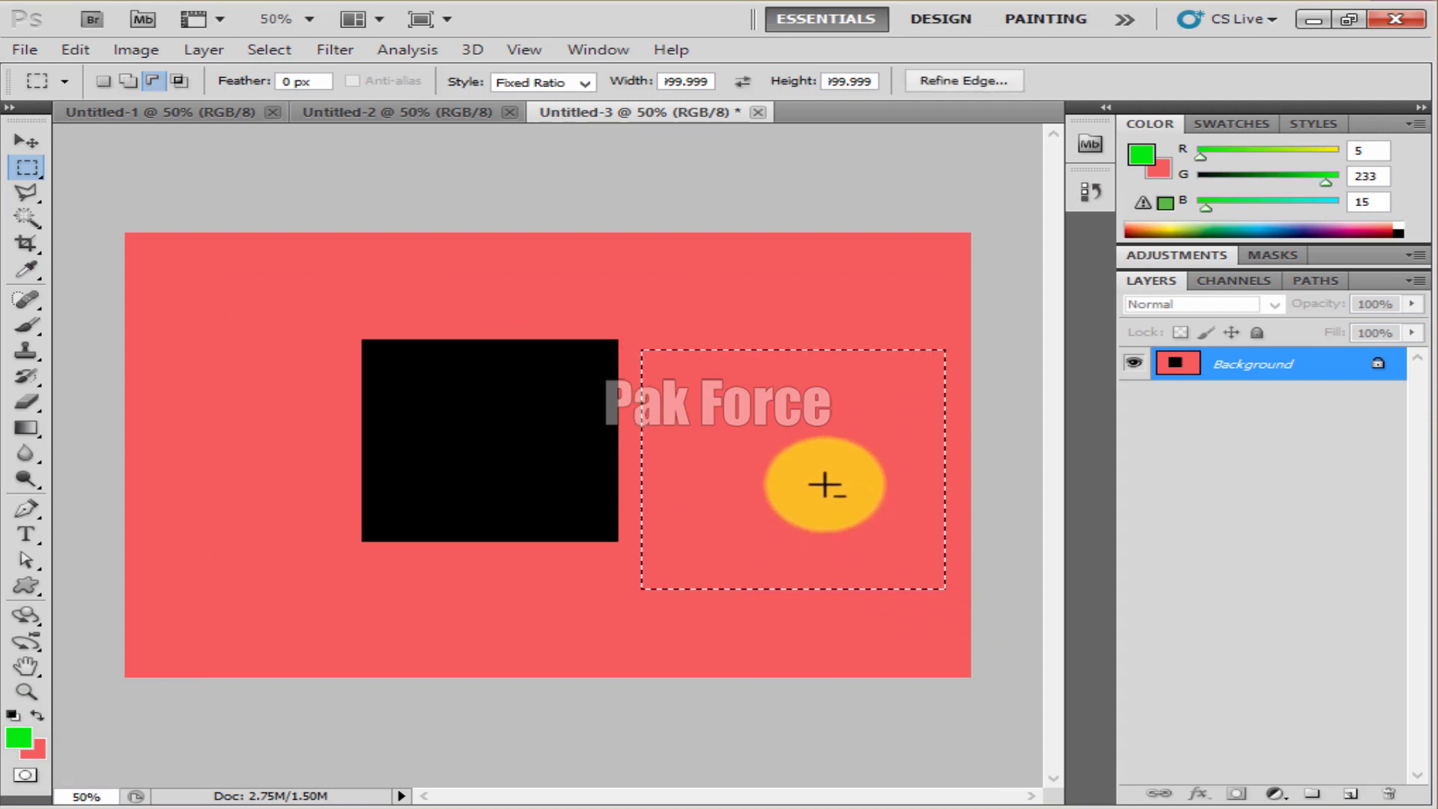
key(alt+BackSpace)
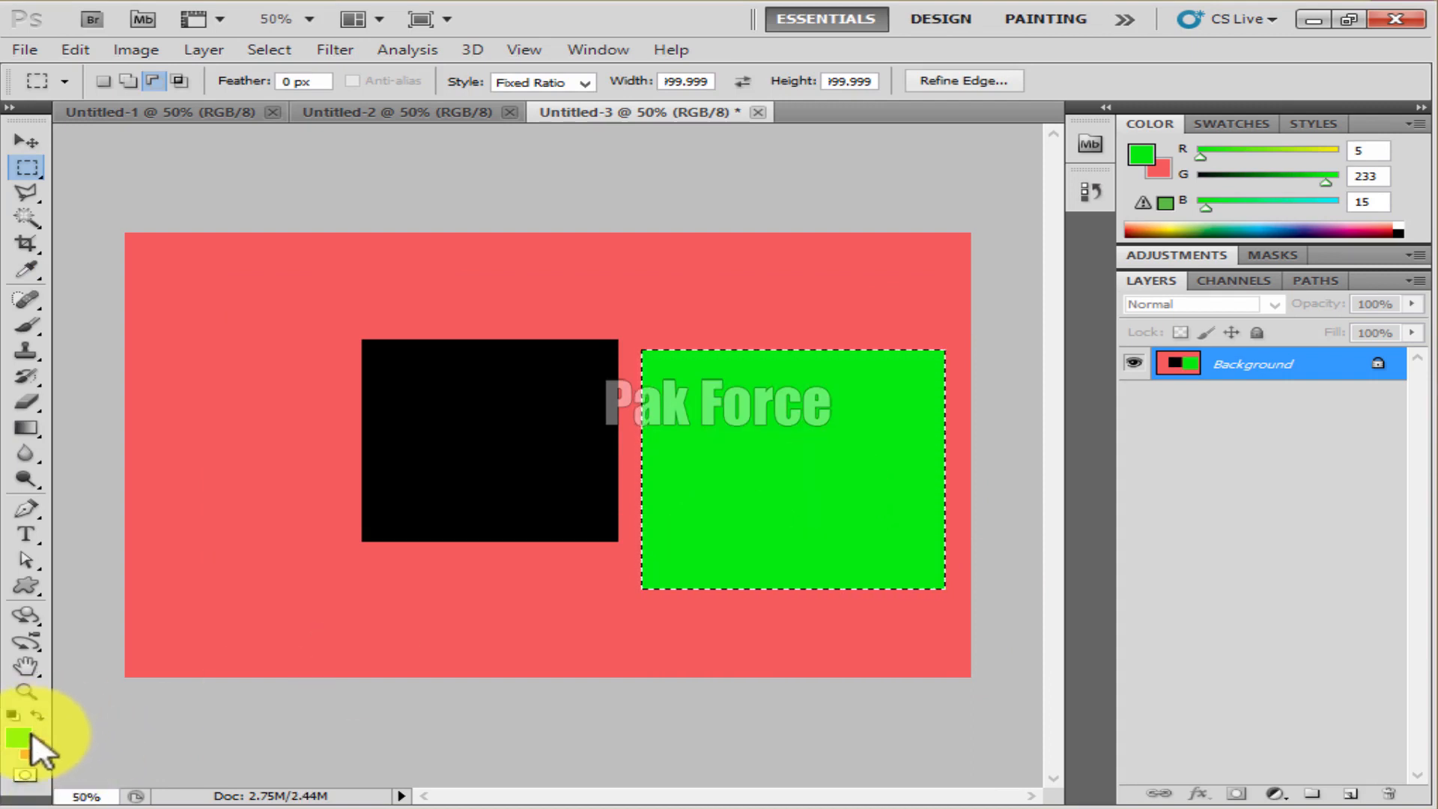
key(ctrl+d)
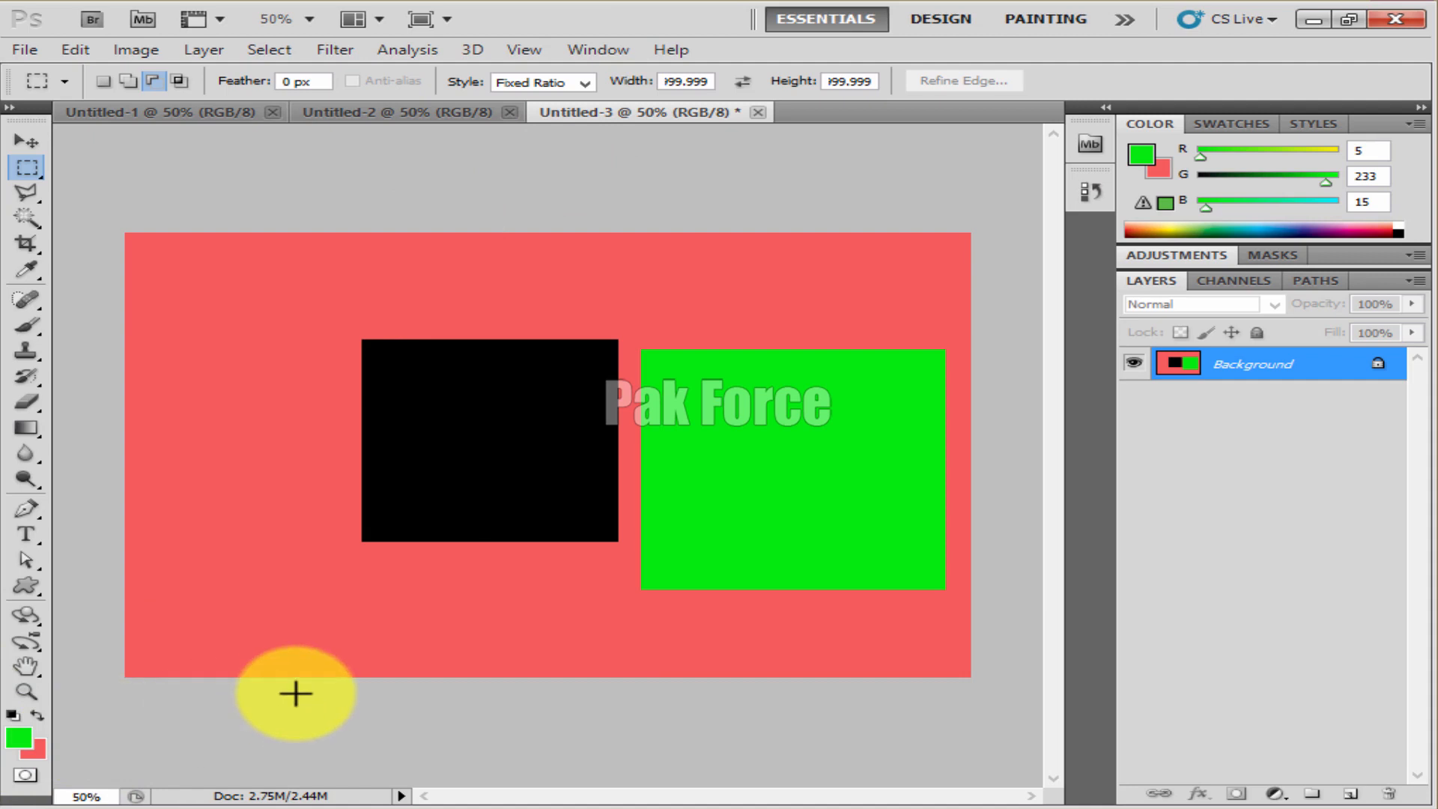
Select a rectangular area overlapping the black rectangle's lower-left part and swap the foreground and background colours so light red is in front.
drag(252, 378, 630, 637)
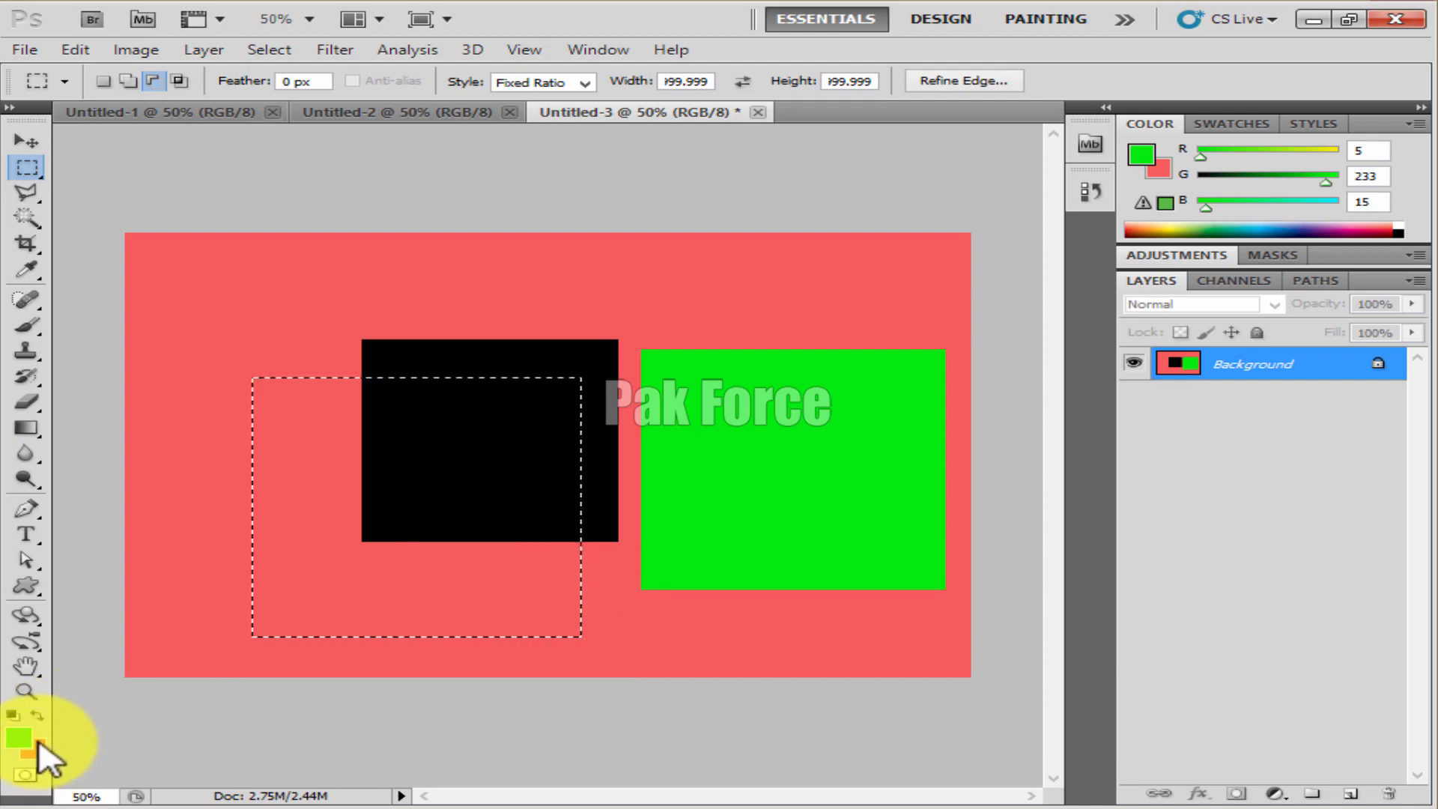
key(x)
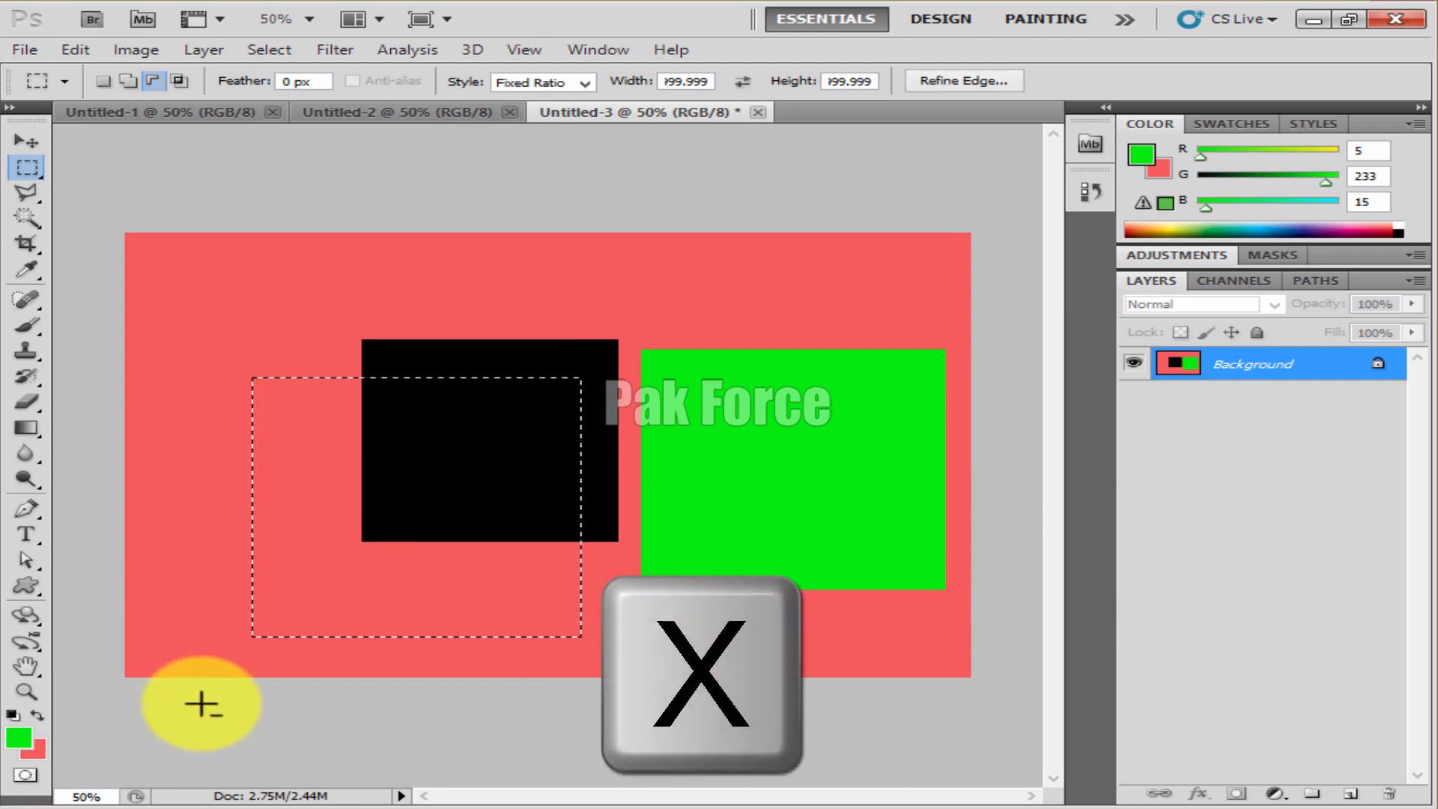
key(x)
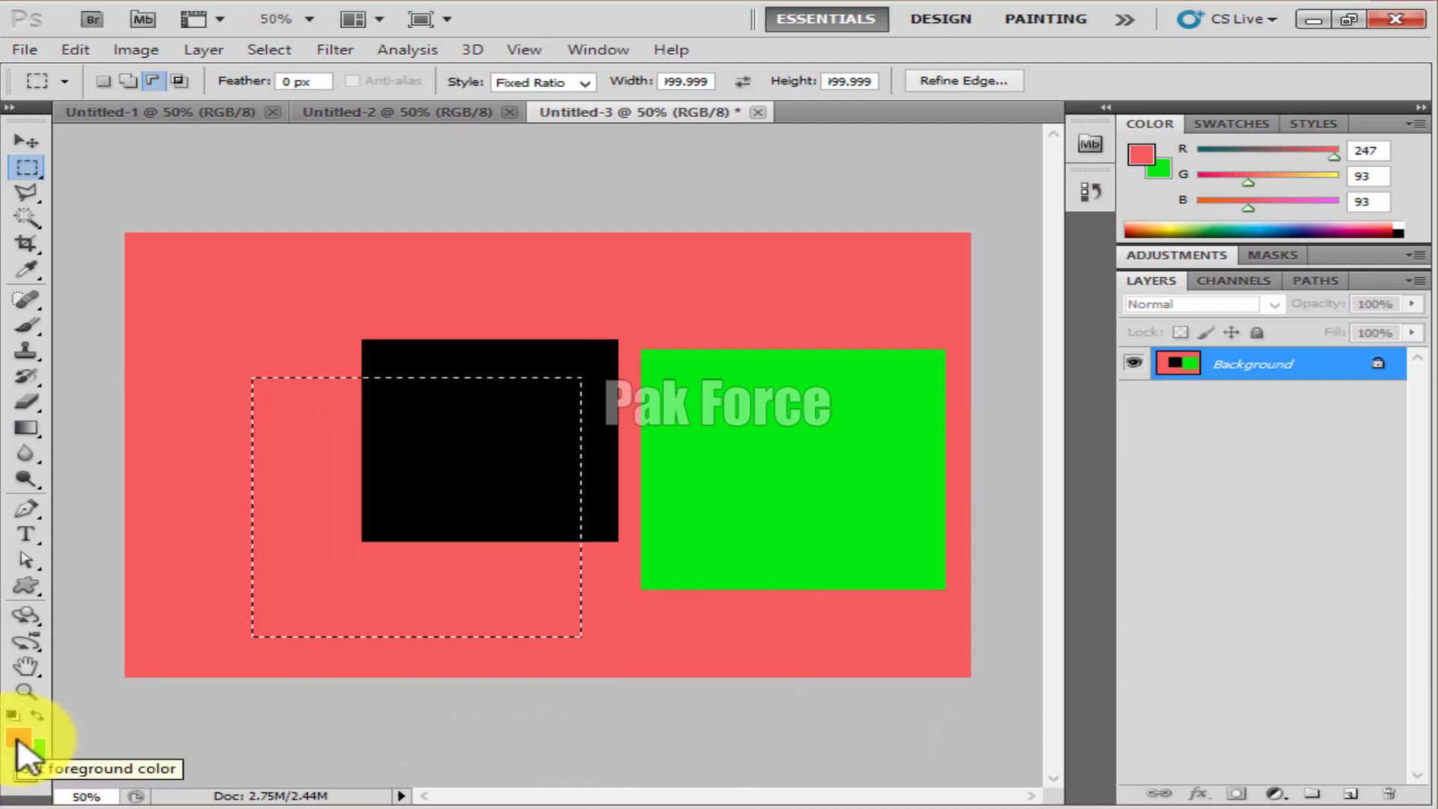
key(x)
key(x)
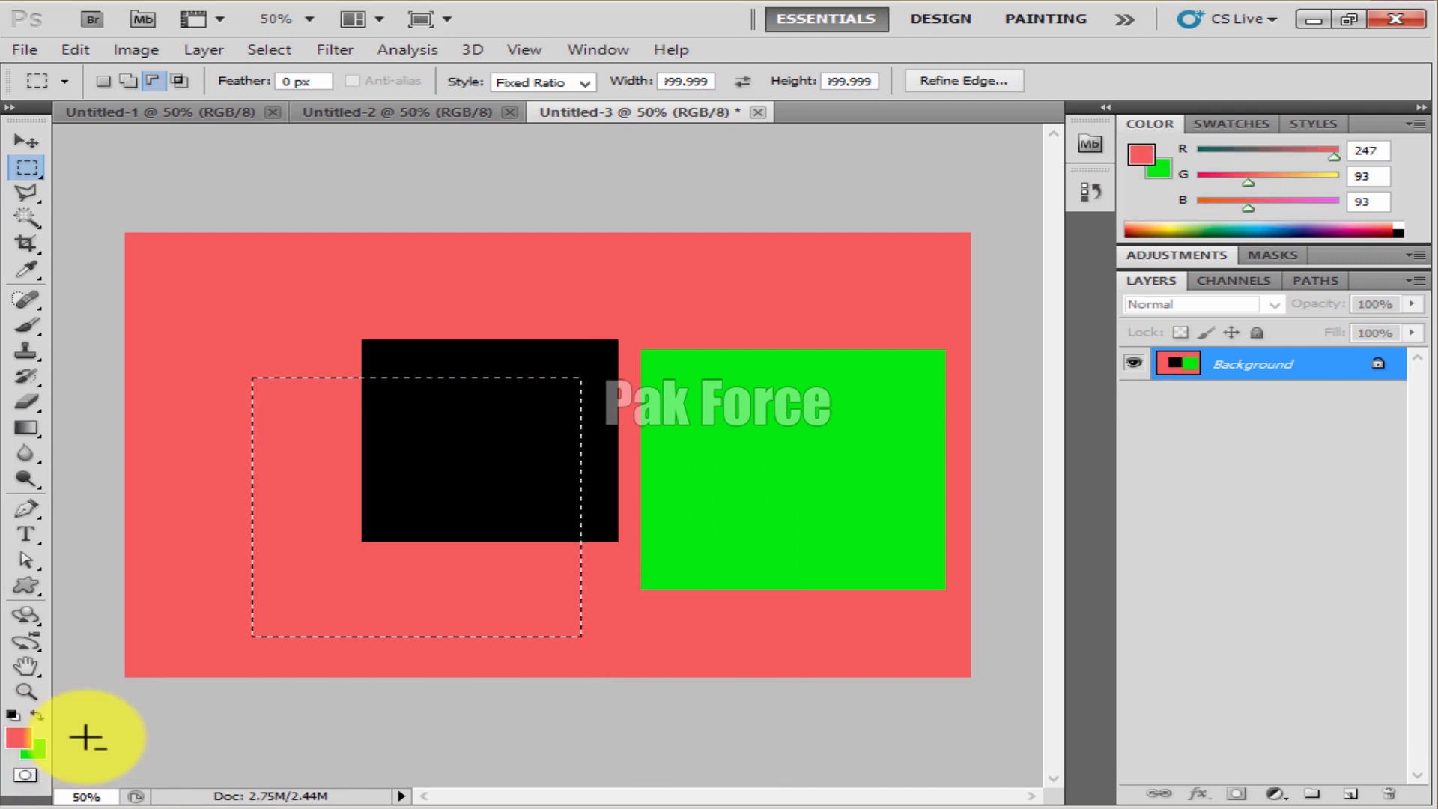
key(x)
key(x)
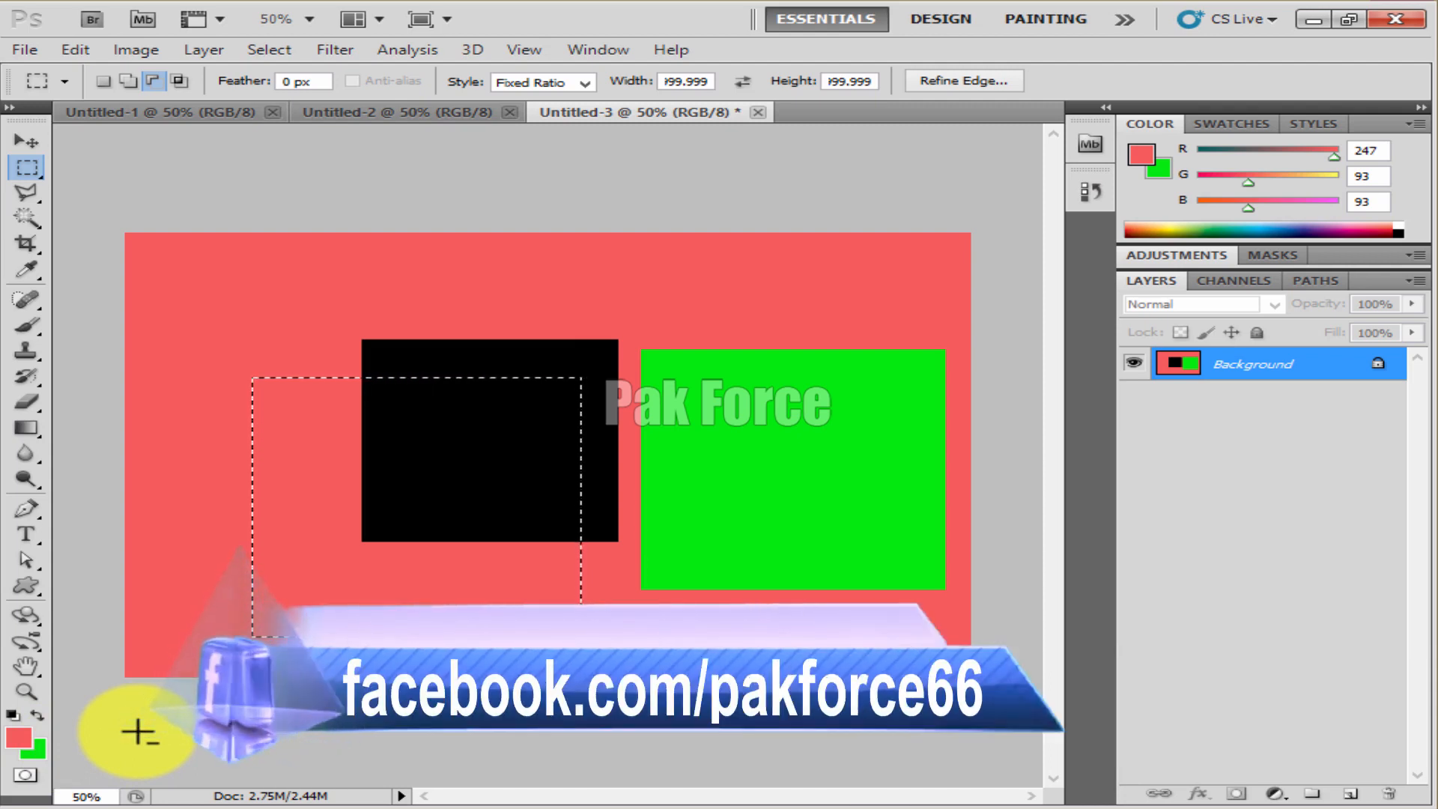
Fill the selected area with the light red foreground colour and clear the selection.
key(alt+BackSpace)
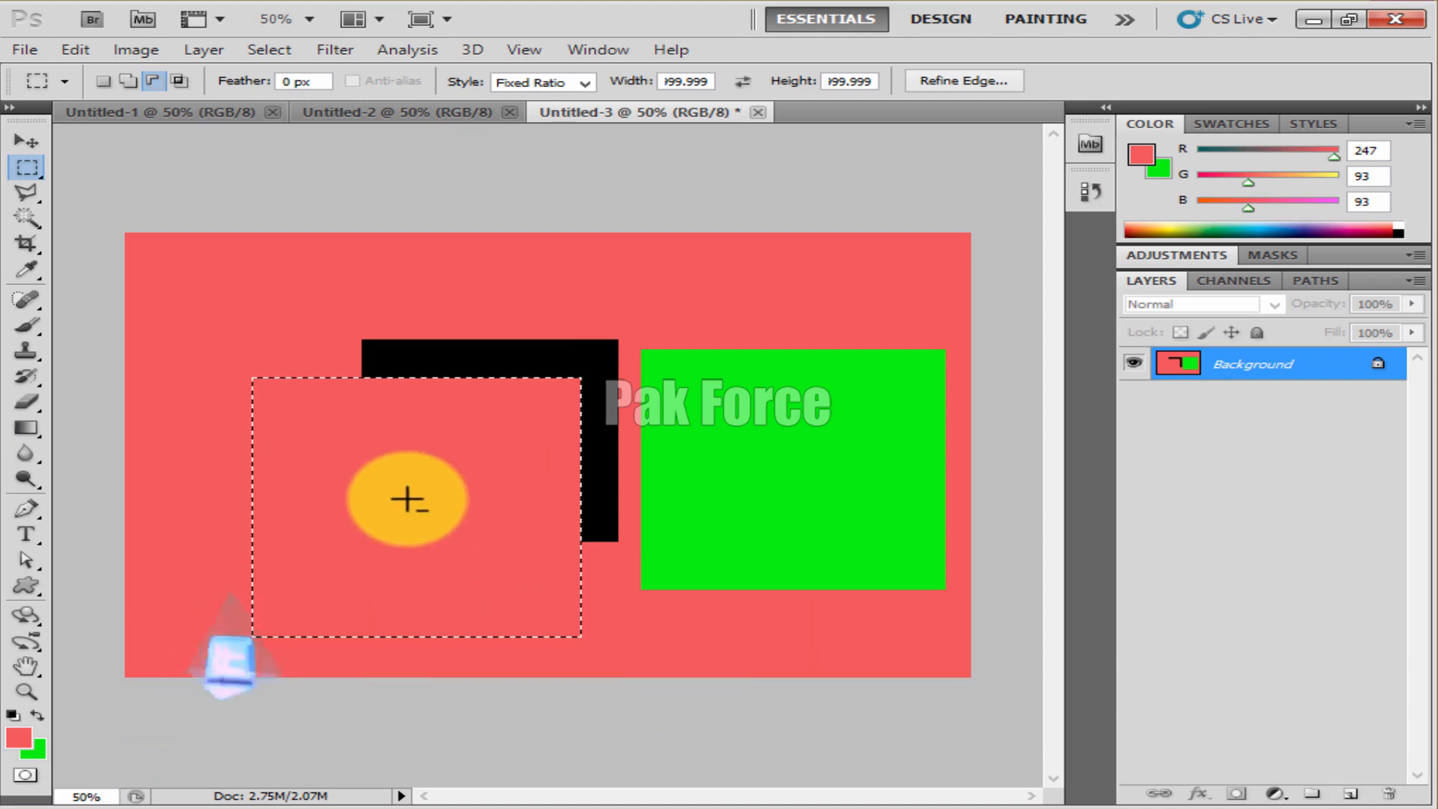
key(ctrl+d)
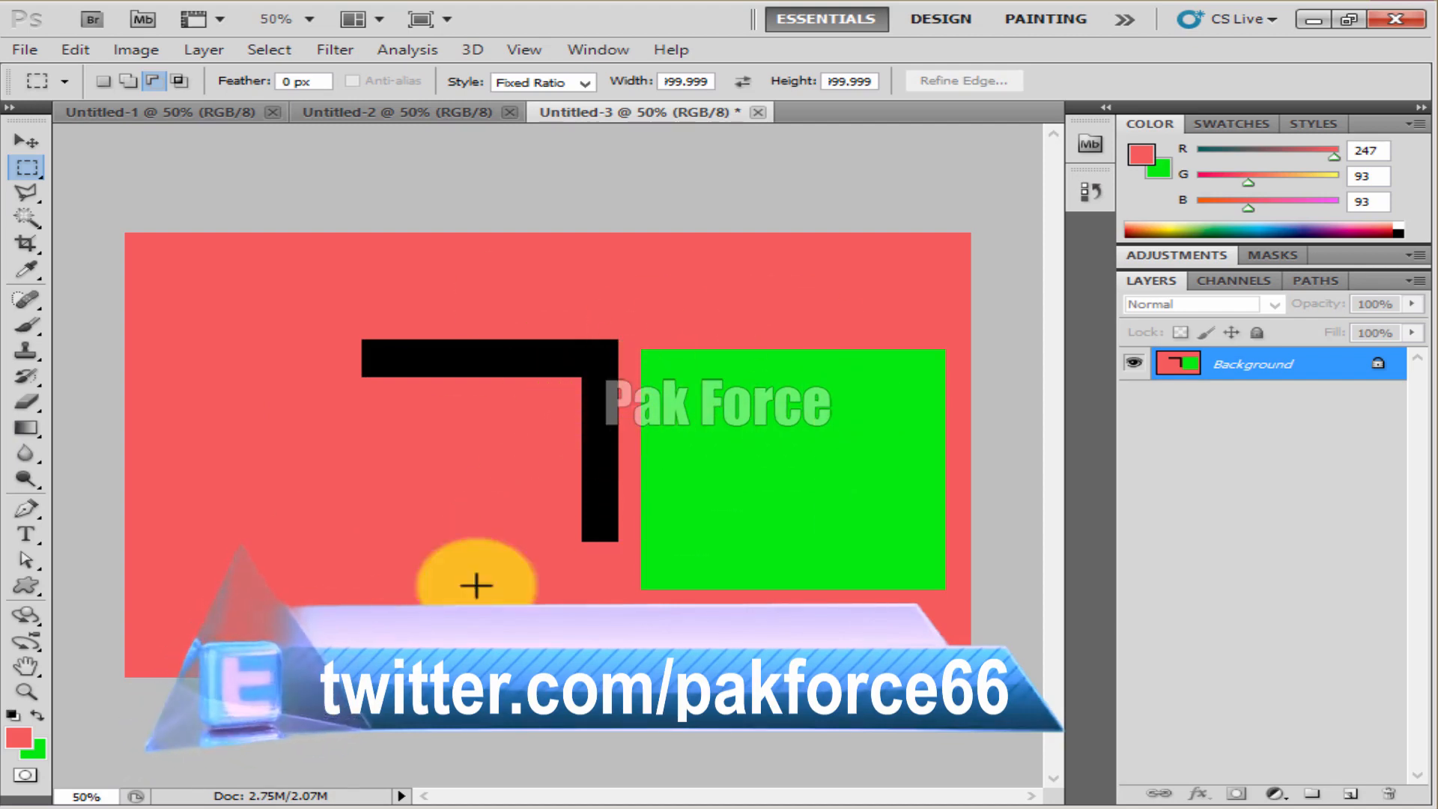
Try to move the green rectangle on the Background layer with the Move tool.
click(29, 140)
drag(744, 472, 491, 519)
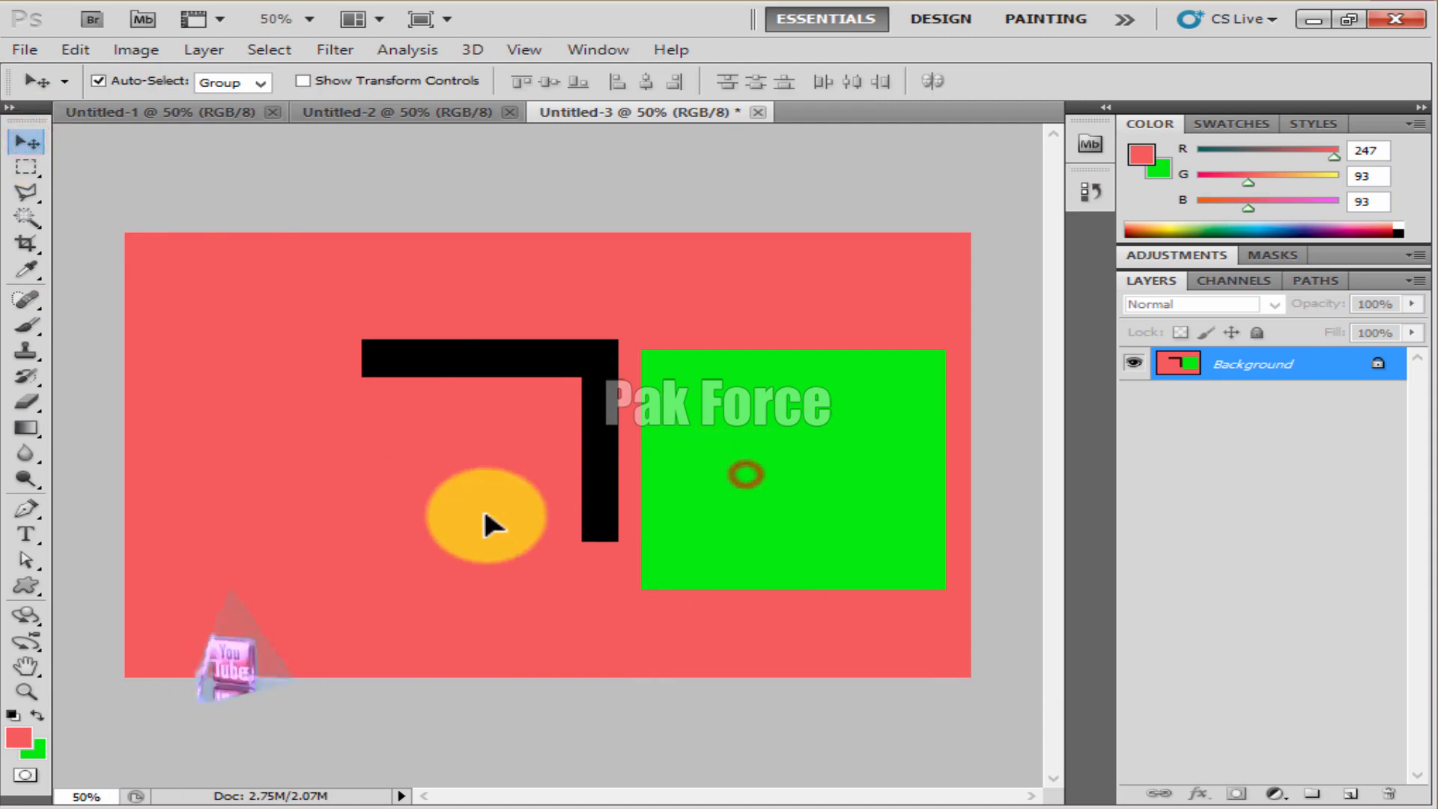
click(707, 324)
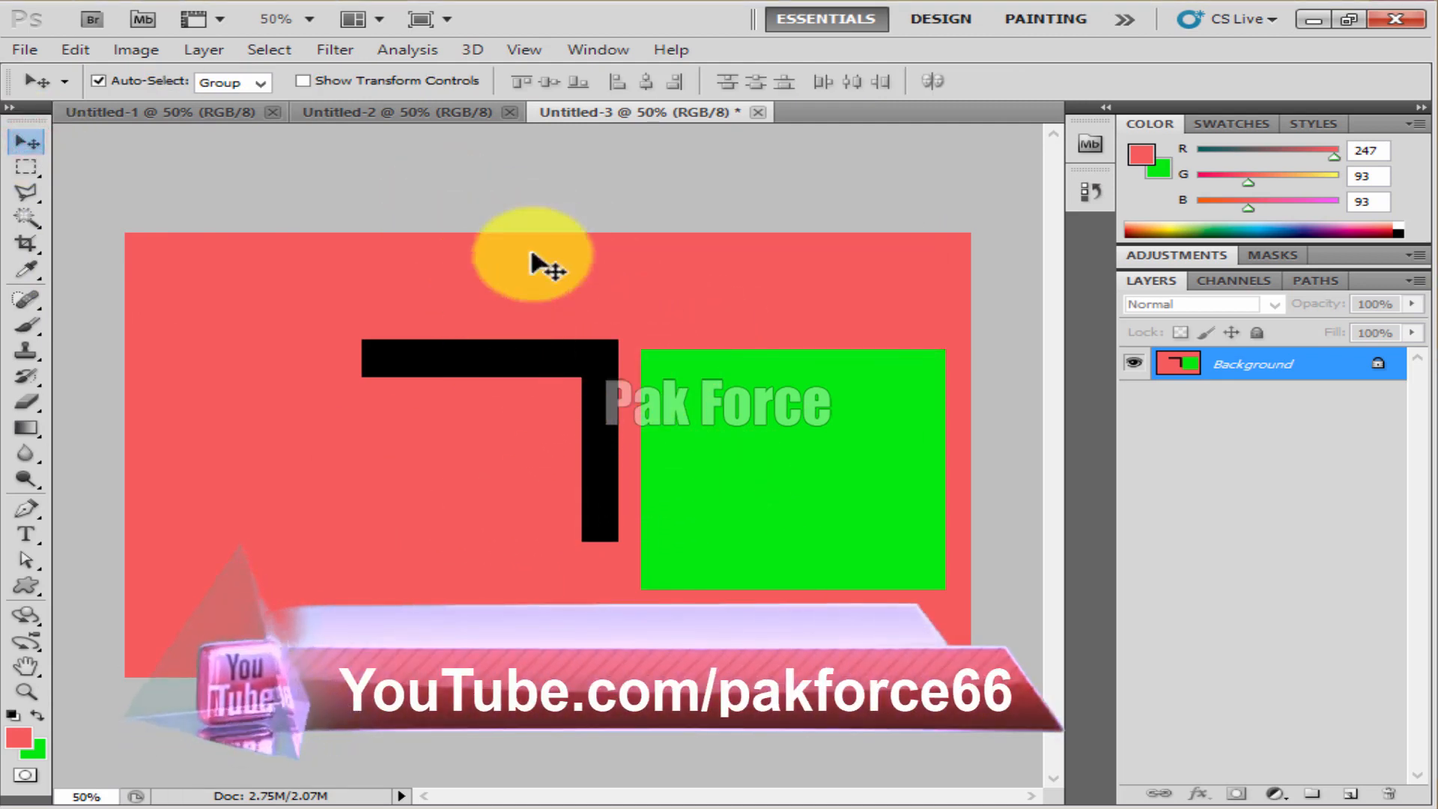
Switch between the three open documents to compare their background contents, ending on the light red Untitled-3.
click(396, 113)
click(251, 112)
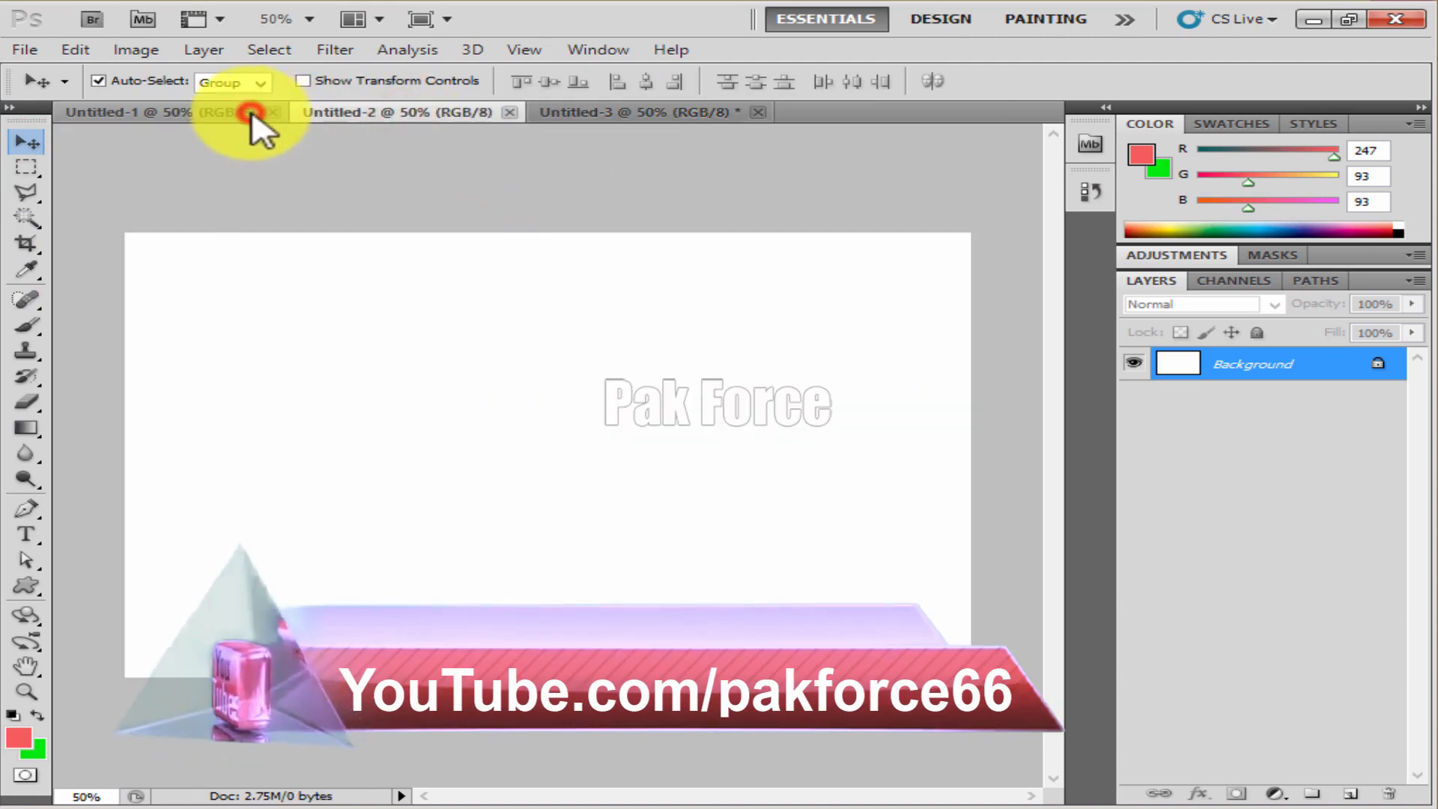
click(413, 113)
click(629, 112)
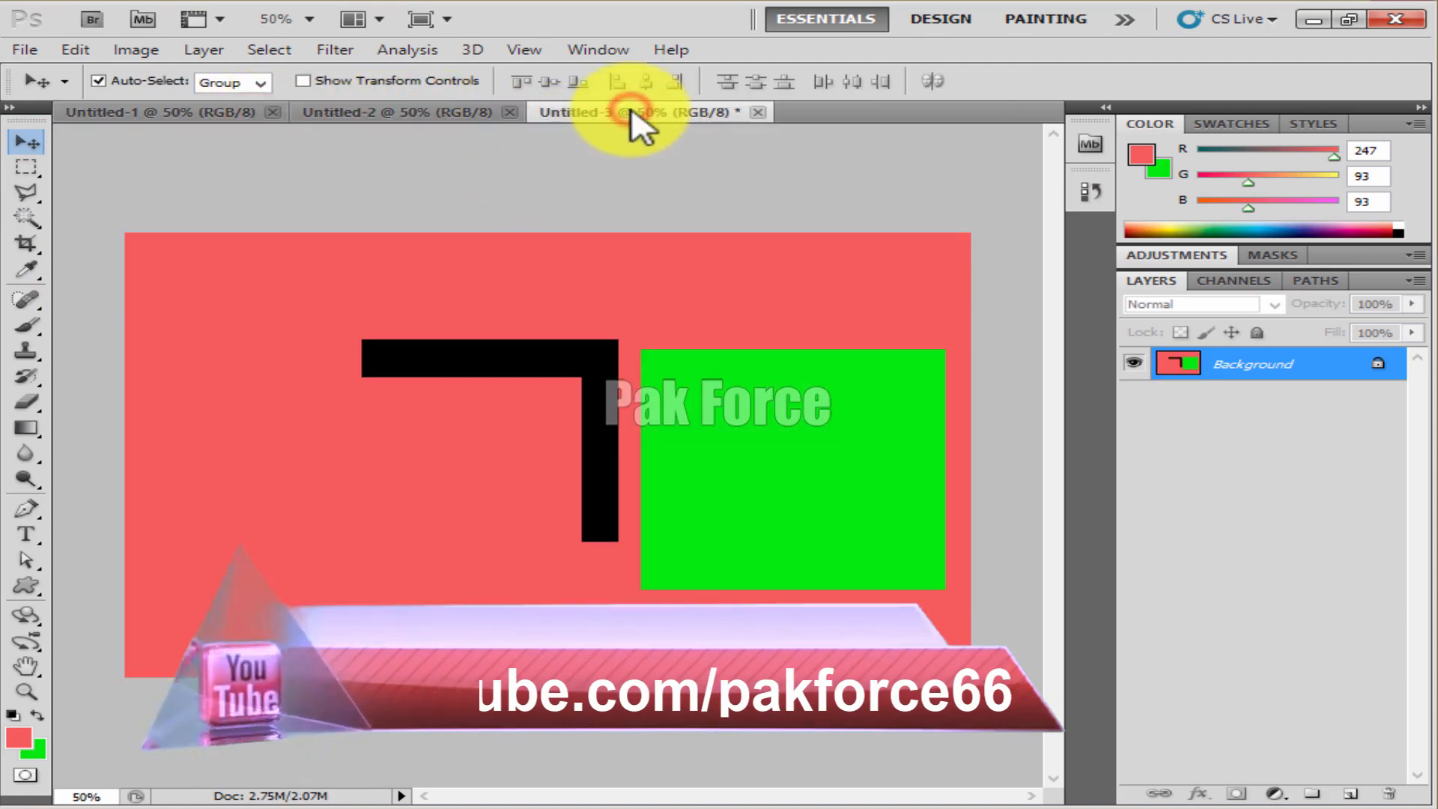
click(432, 116)
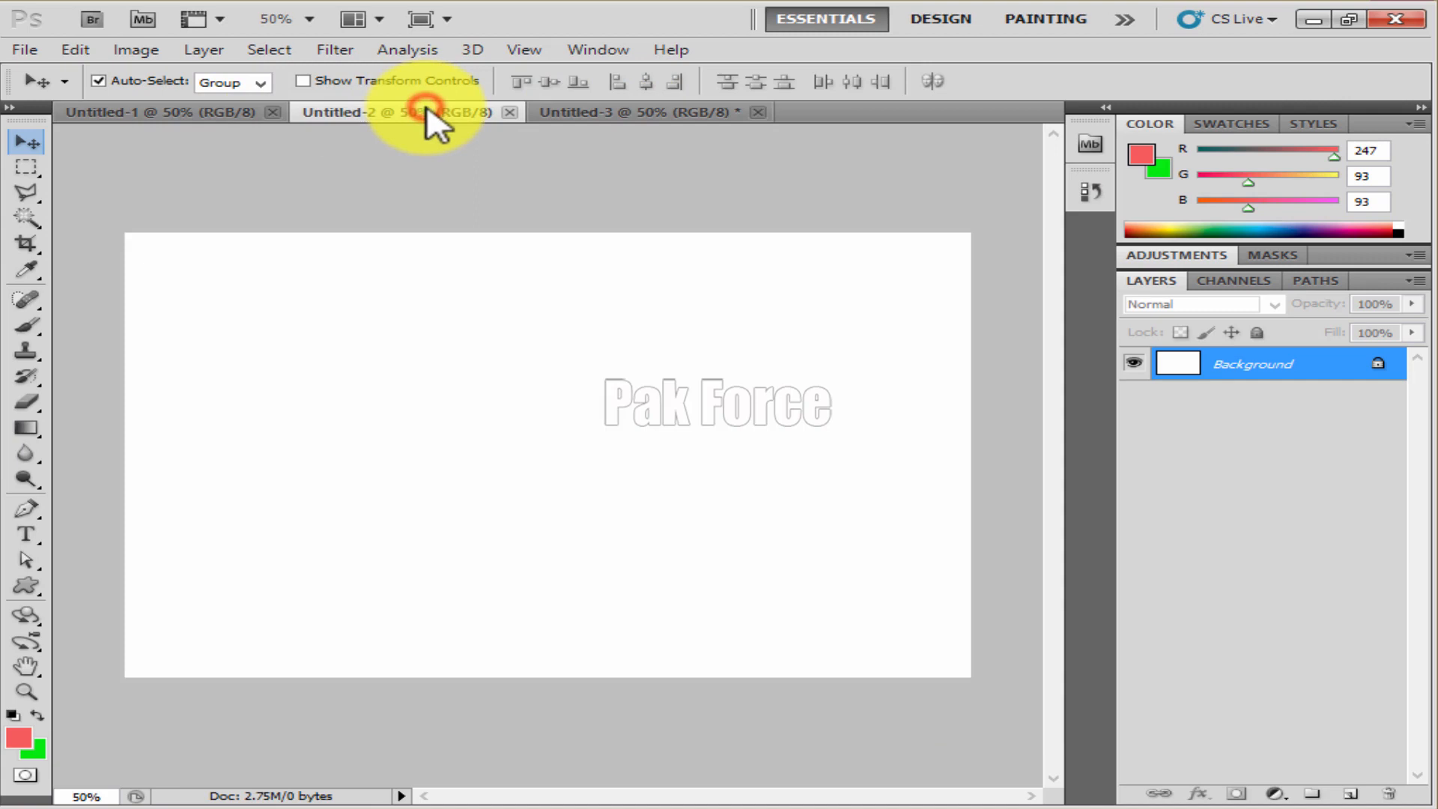
click(191, 114)
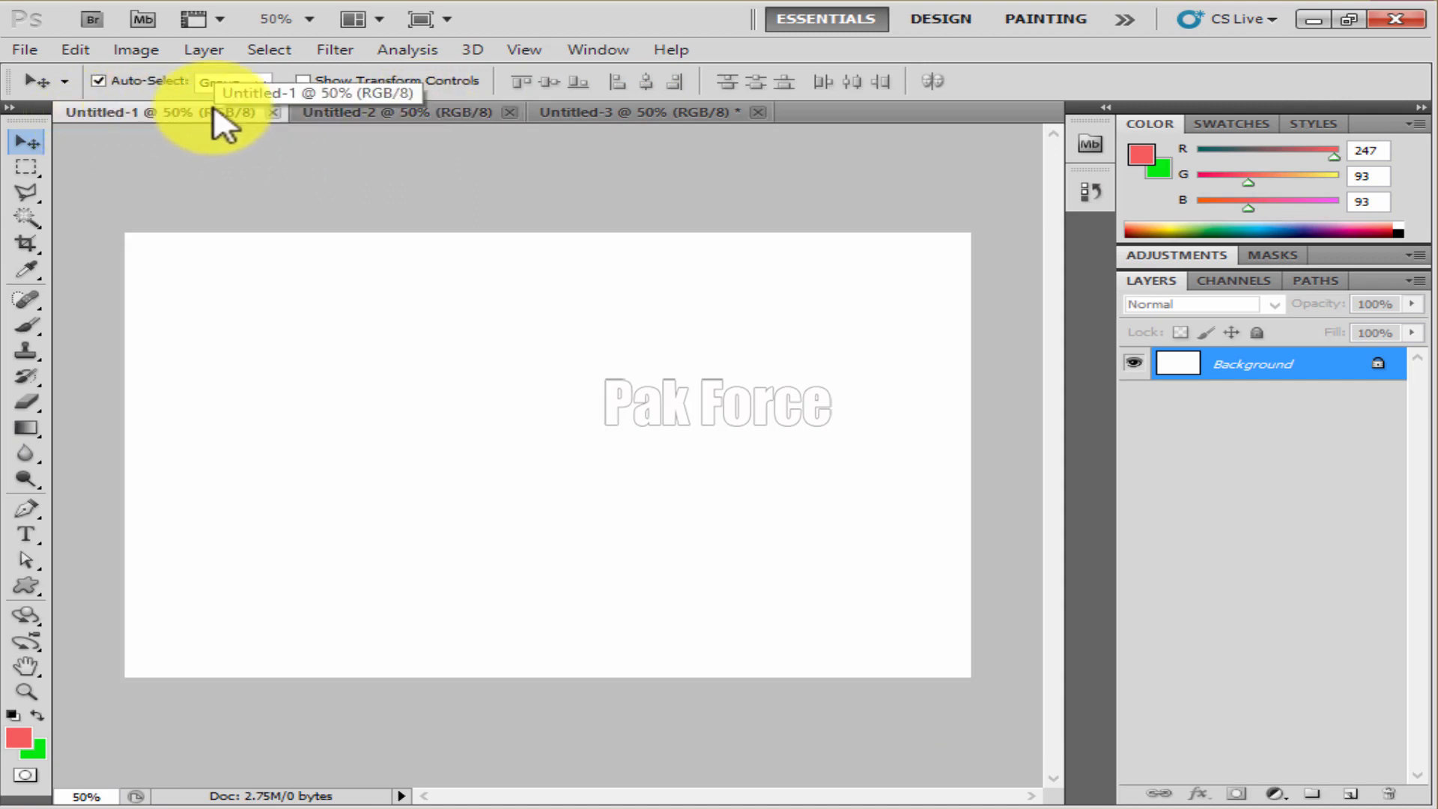
click(377, 117)
click(605, 114)
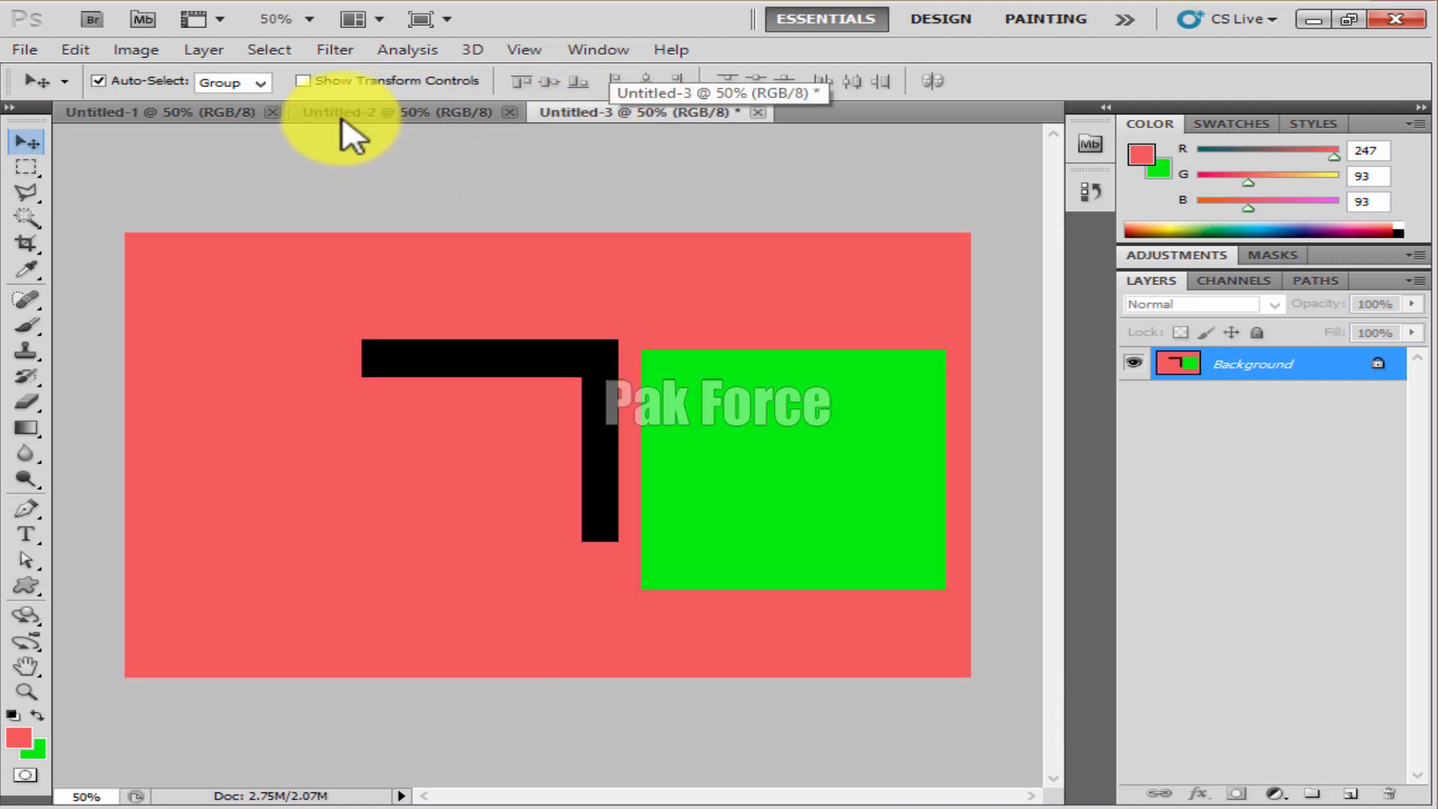
click(341, 114)
drag(594, 118, 667, 119)
click(307, 112)
click(640, 118)
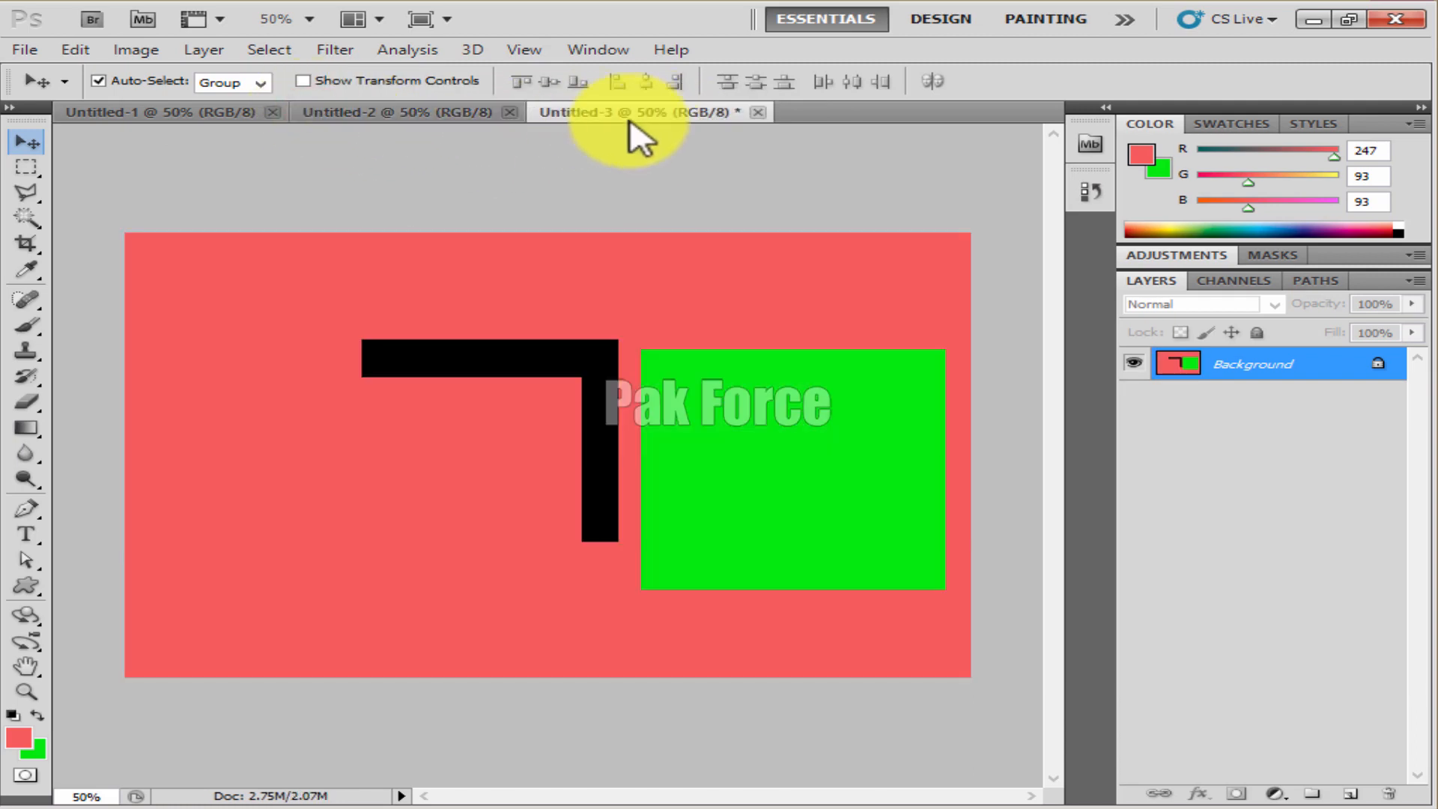
click(405, 119)
click(603, 120)
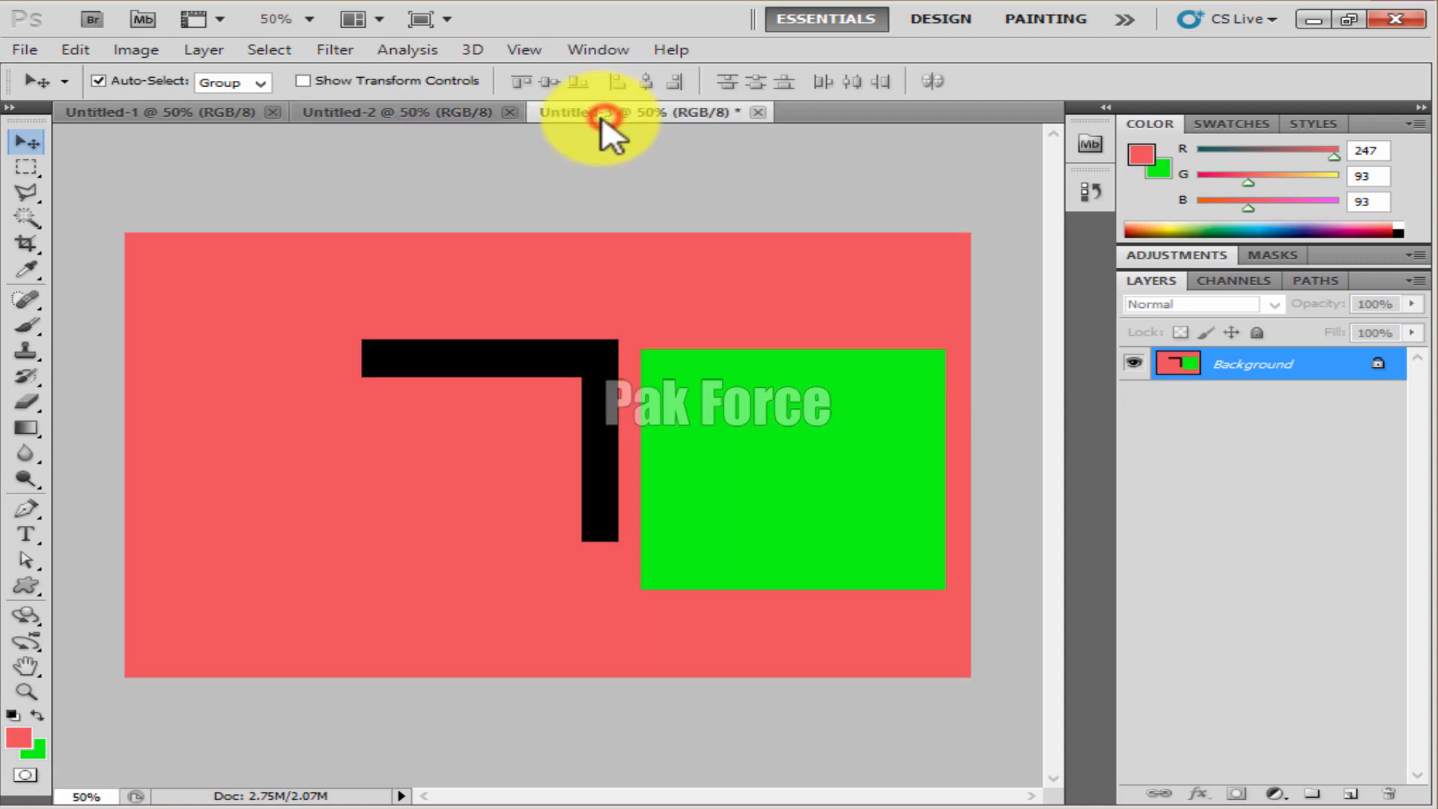